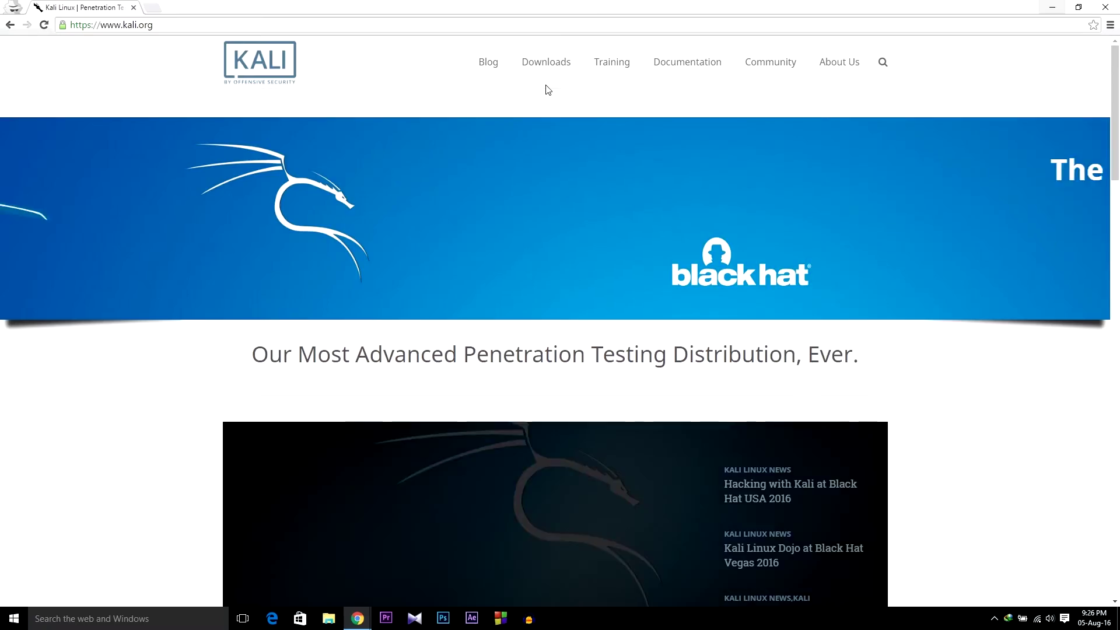
{"action": "mouse_move", "coordinate": [546, 63]}
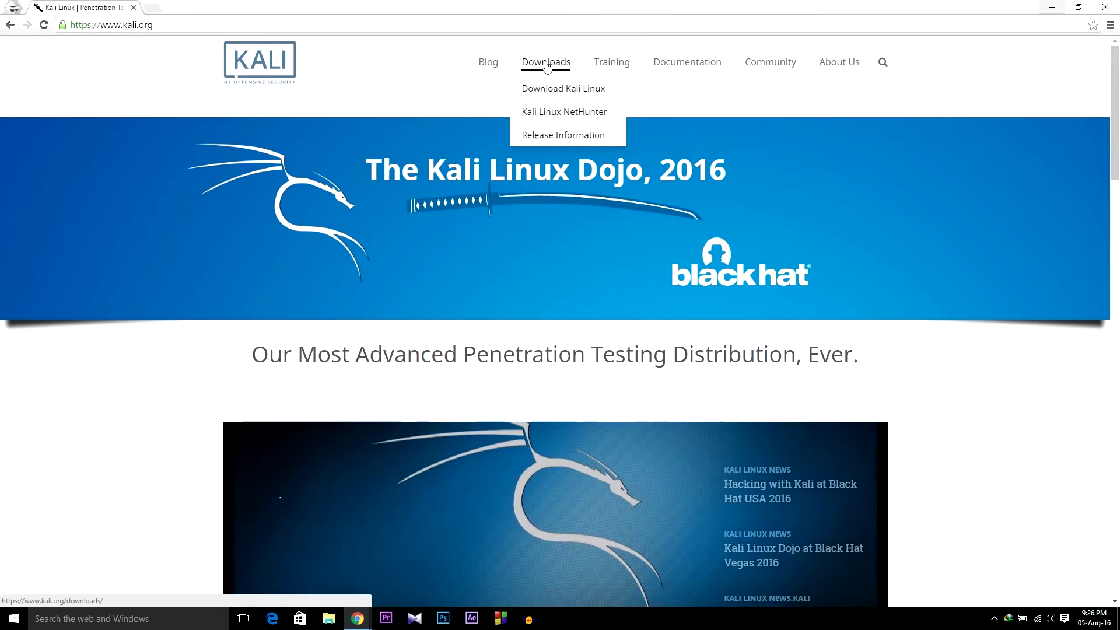
Step: Download the 0.8G Kali Linux 64 bit 2016.1 ISO from the Downloads page
{"action": "left_click", "coordinate": [569, 94]}
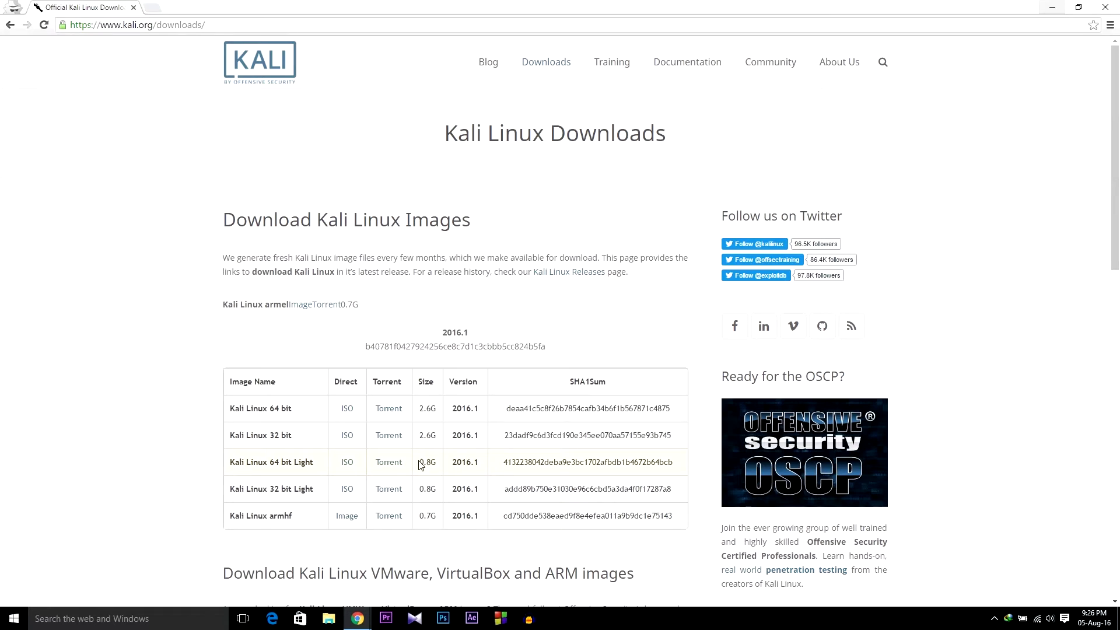
{"action": "left_click_drag", "start_coordinate": [419, 464], "coordinate": [442, 494]}
{"action": "left_click", "coordinate": [347, 411]}
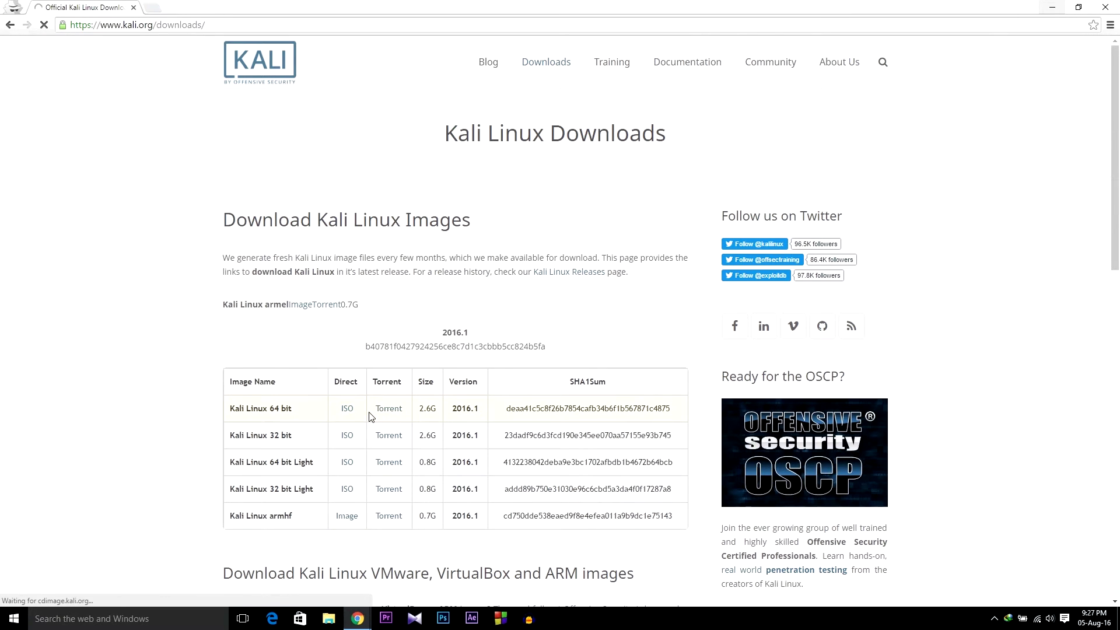
{"action": "left_click", "coordinate": [543, 348]}
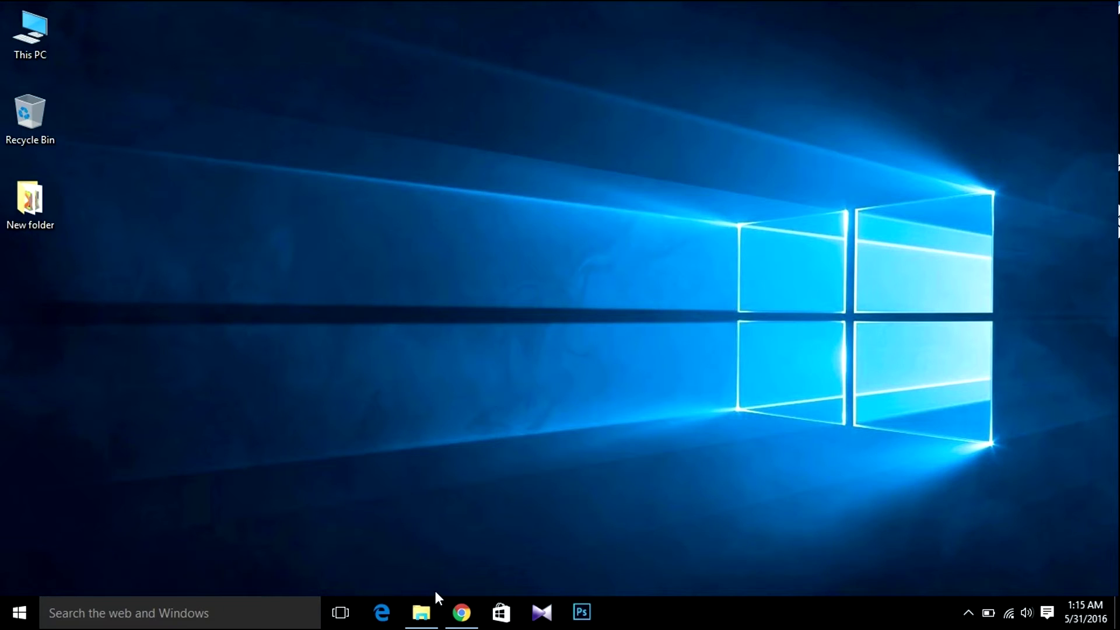
Step: Search the web for 'poweriso download filehippo' in a new browser tab
{"action": "left_click", "coordinate": [461, 611]}
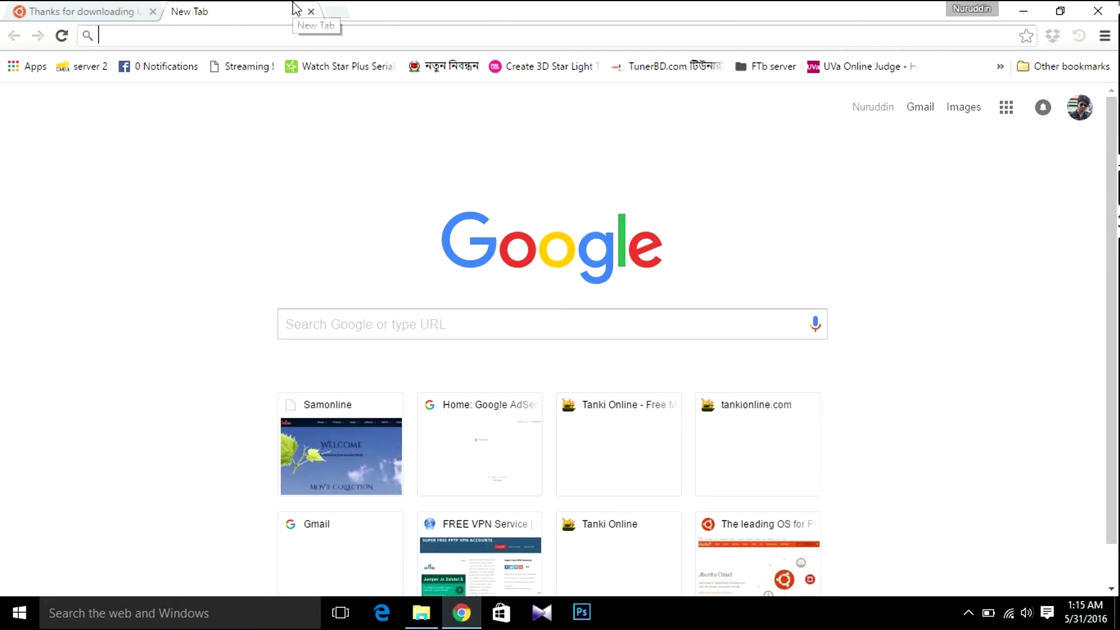
{"action": "type", "text": "powe"}
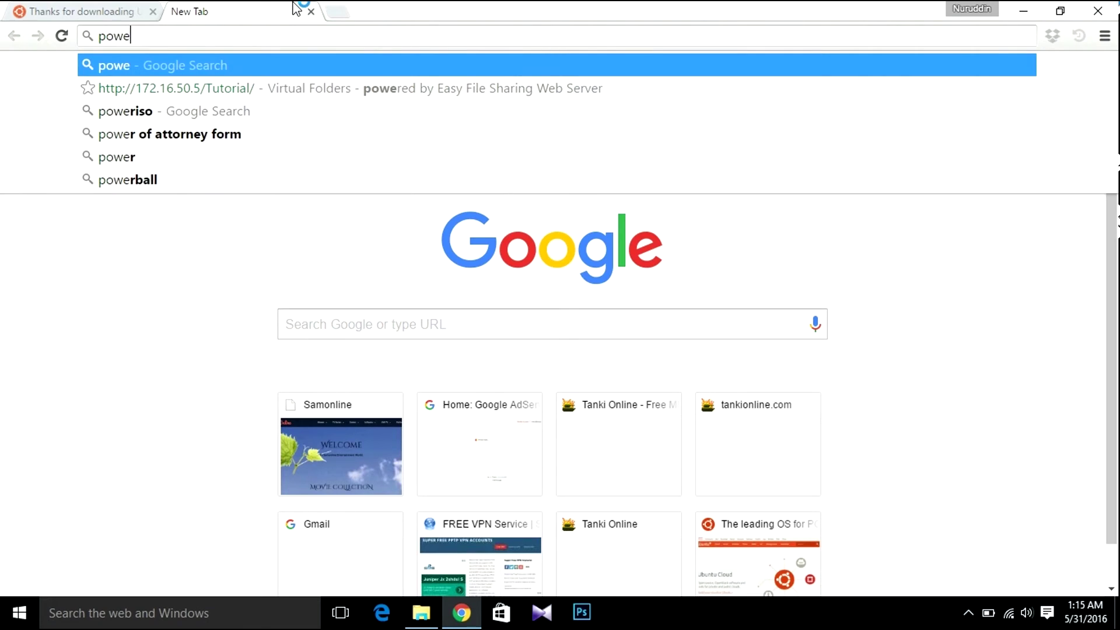
{"action": "type", "text": "r iso"}
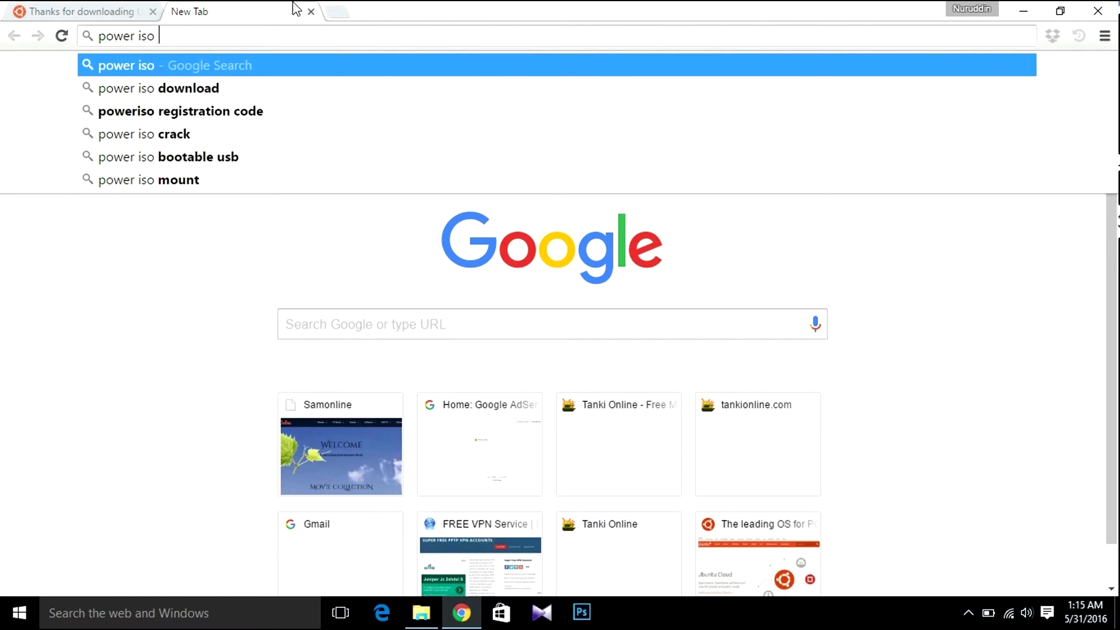
{"action": "key", "text": "Down"}
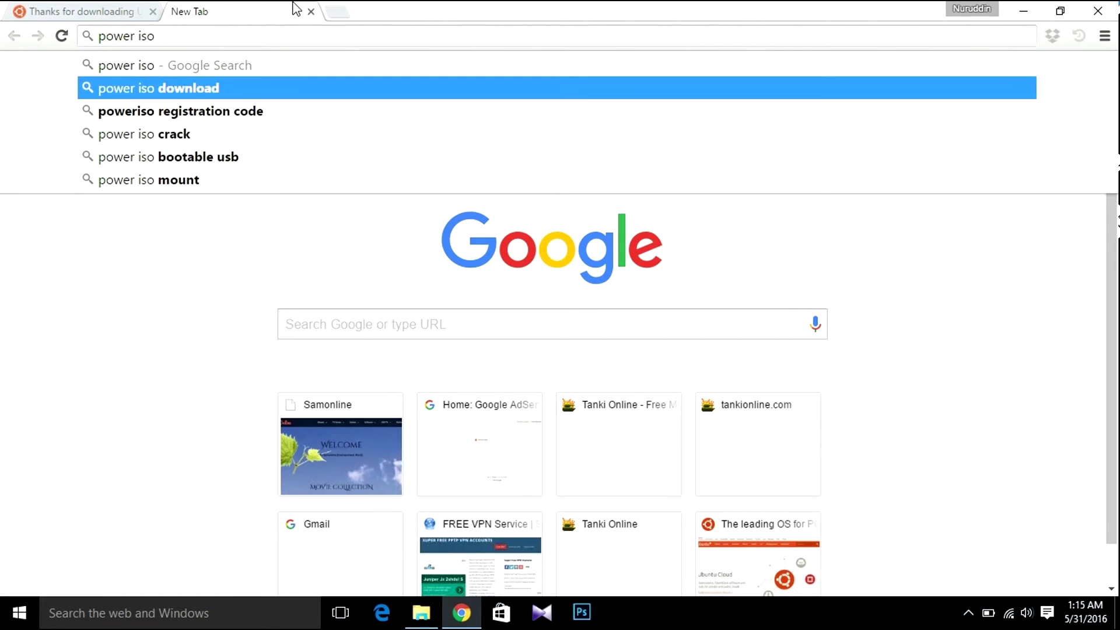
{"action": "type", "text": "file"}
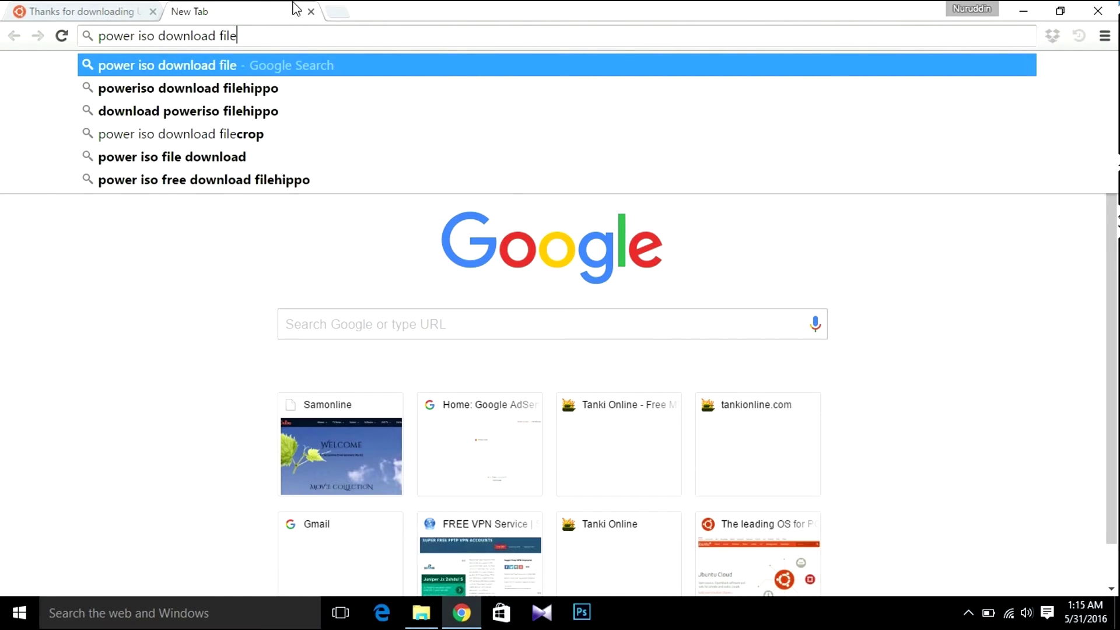
{"action": "key", "text": "Down"}
{"action": "key", "text": "Return"}
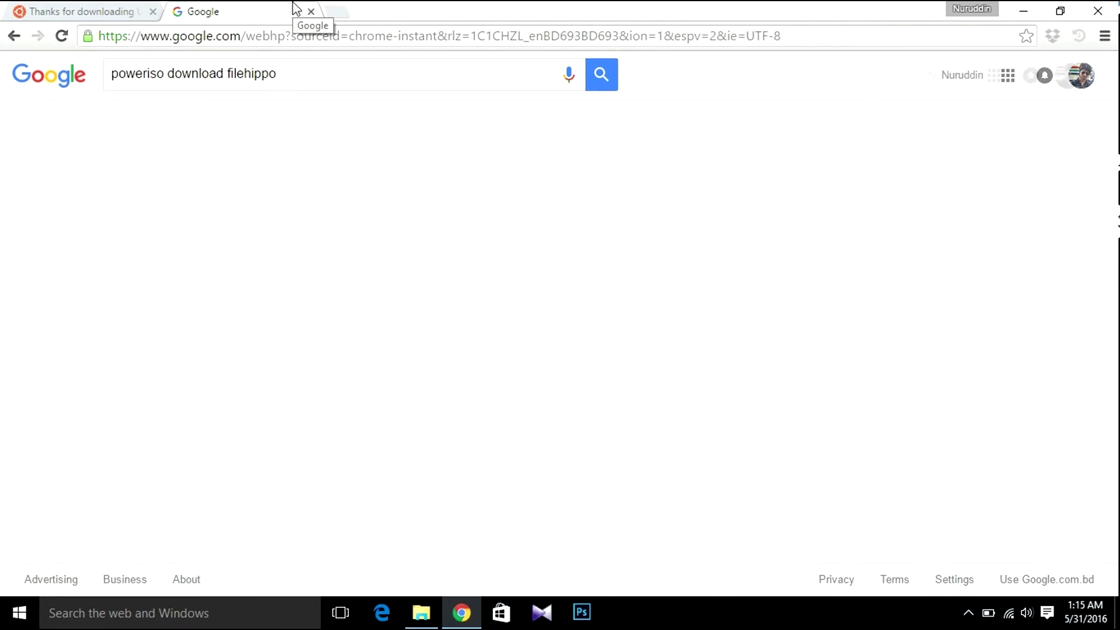
Step: Download the 64-bit PowerISO v6.6 installer from the PowerISO download page
{"action": "left_click", "coordinate": [227, 204]}
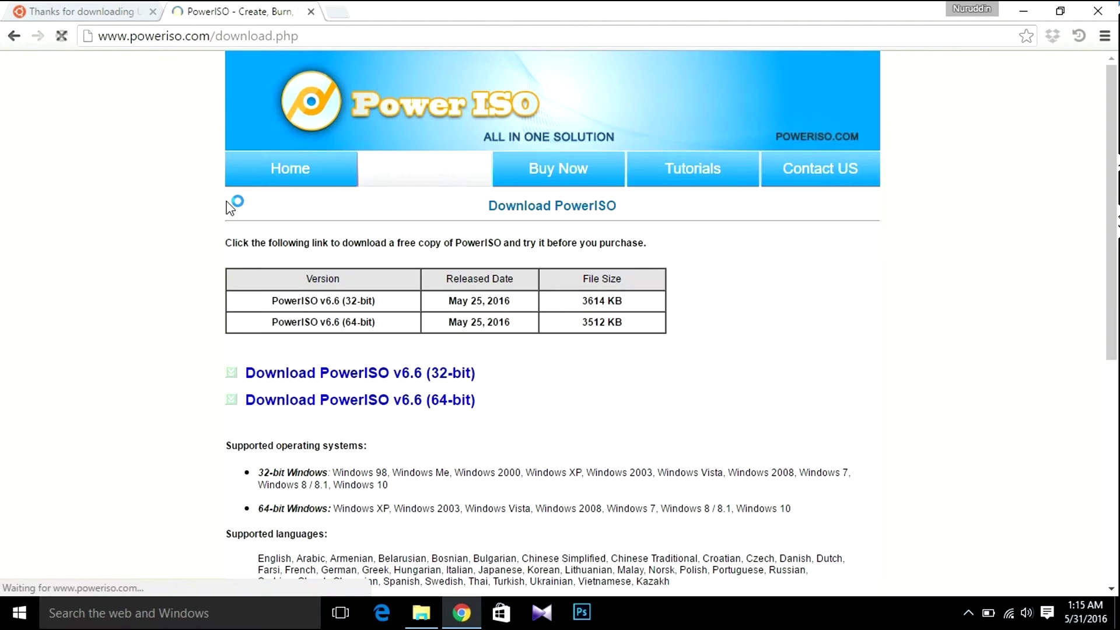
{"action": "left_click_drag", "start_coordinate": [1116, 215], "coordinate": [1118, 235]}
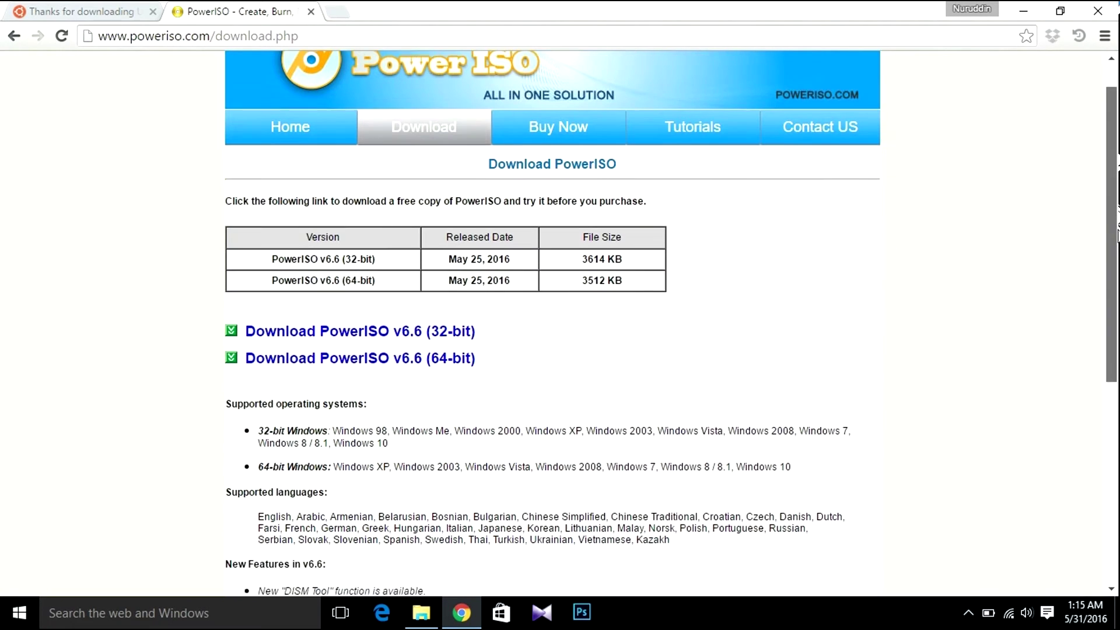
{"action": "left_click", "coordinate": [370, 360]}
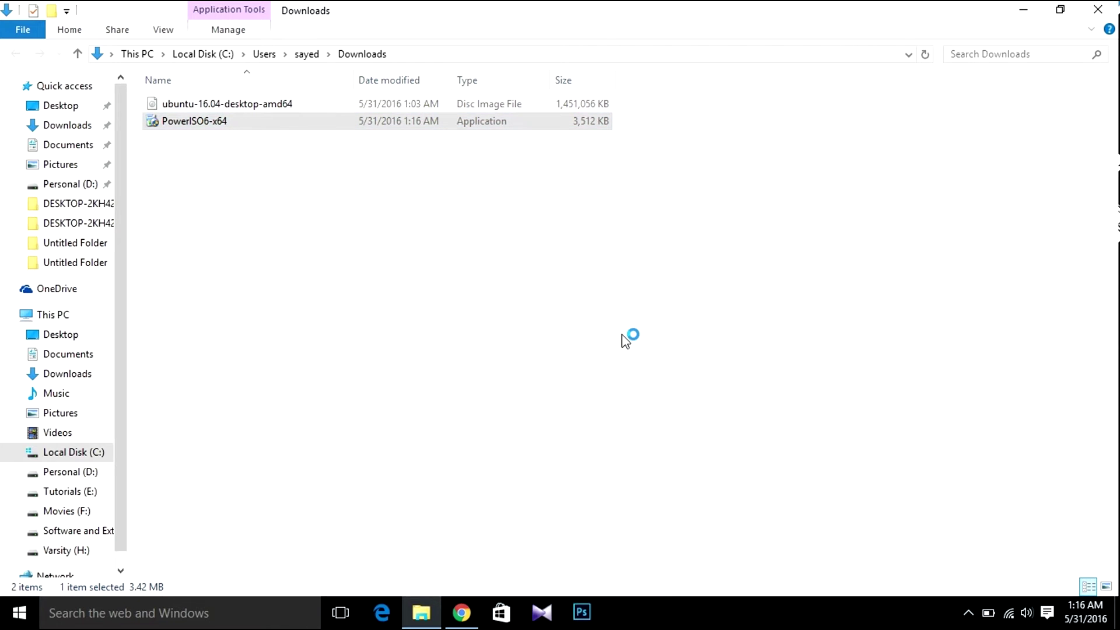
Step: Install PowerISO 6.6 into the default C:\Program Files\PowerISO folder
{"action": "left_click", "coordinate": [657, 436]}
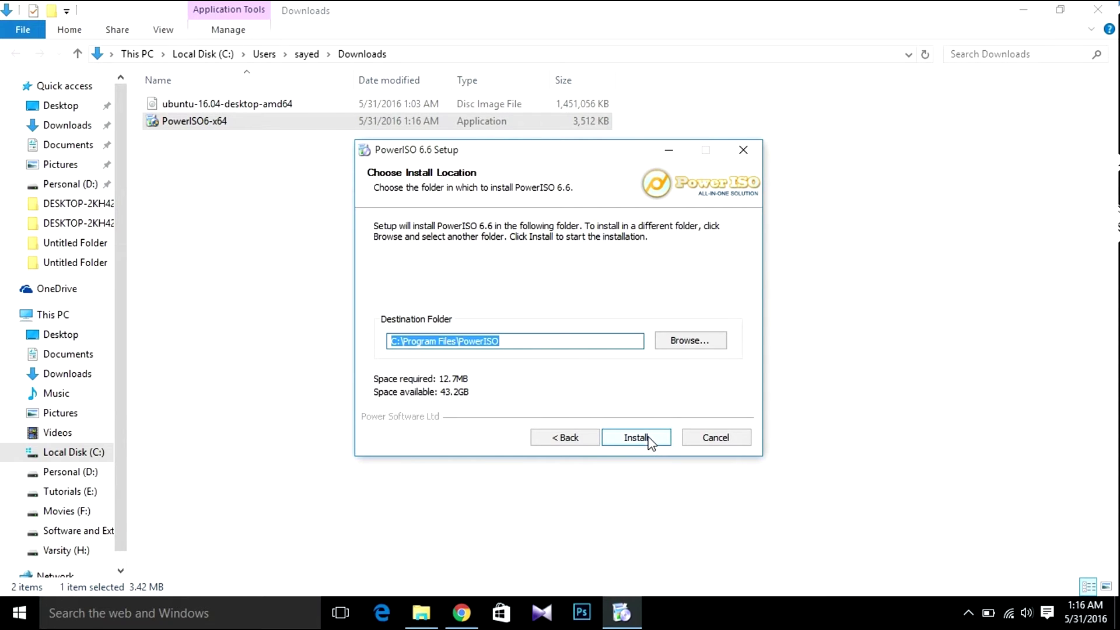
{"action": "left_click", "coordinate": [651, 442]}
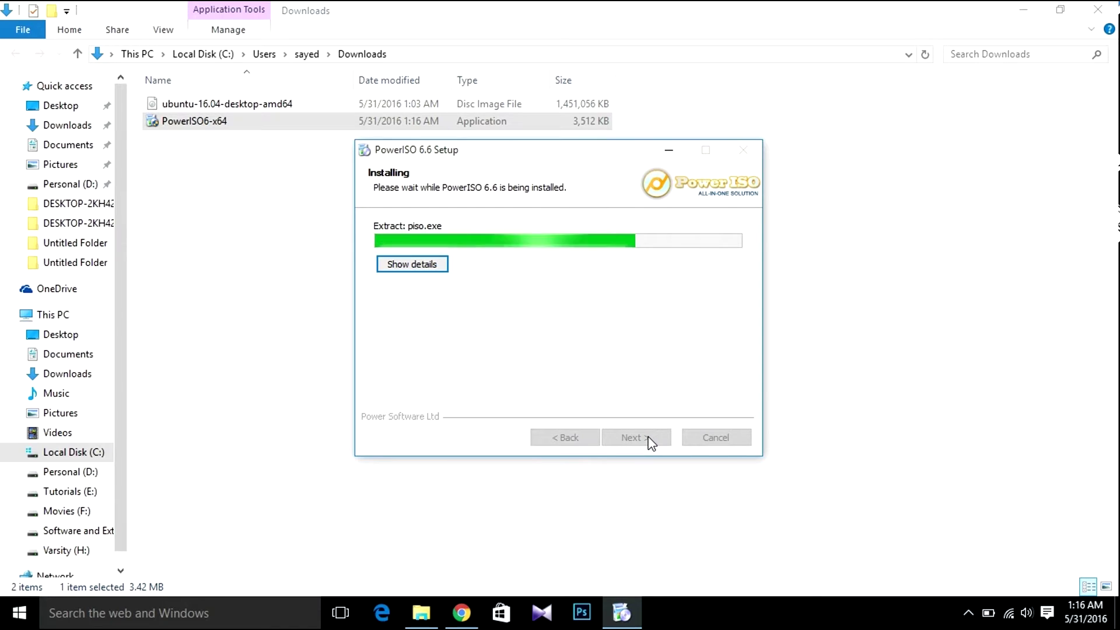
{"action": "left_click", "coordinate": [651, 442]}
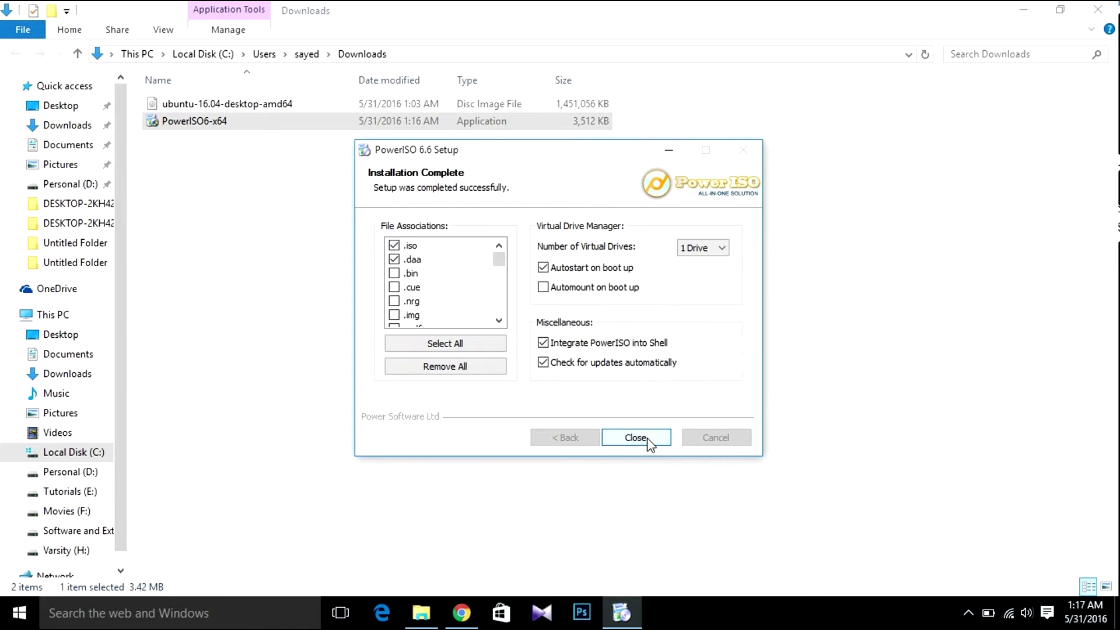
{"action": "left_click", "coordinate": [647, 443]}
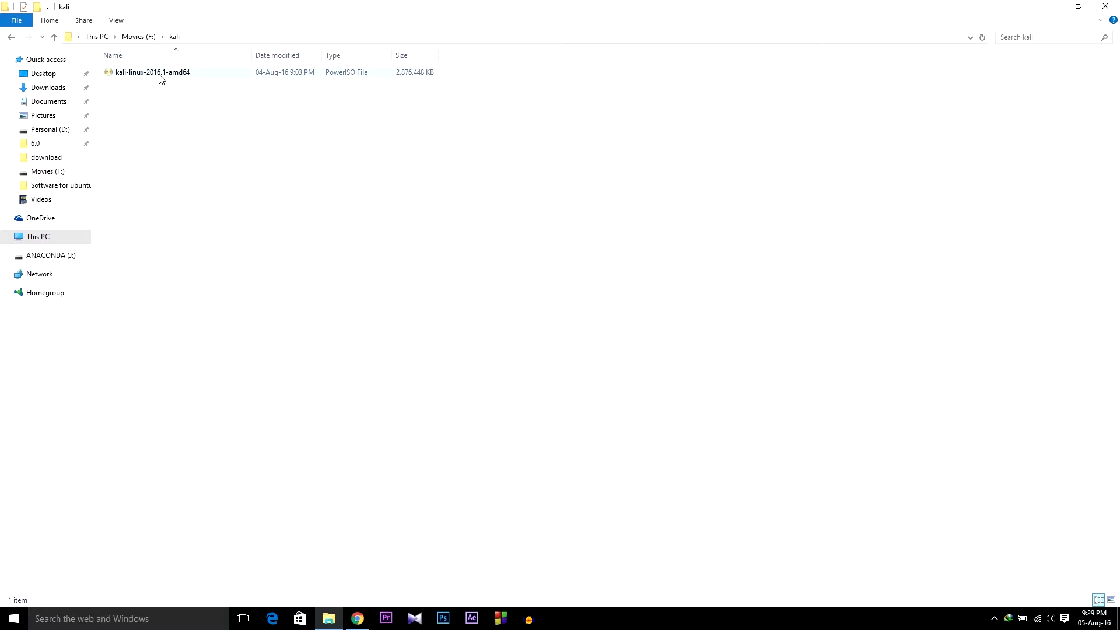
{"action": "left_click", "coordinate": [159, 75]}
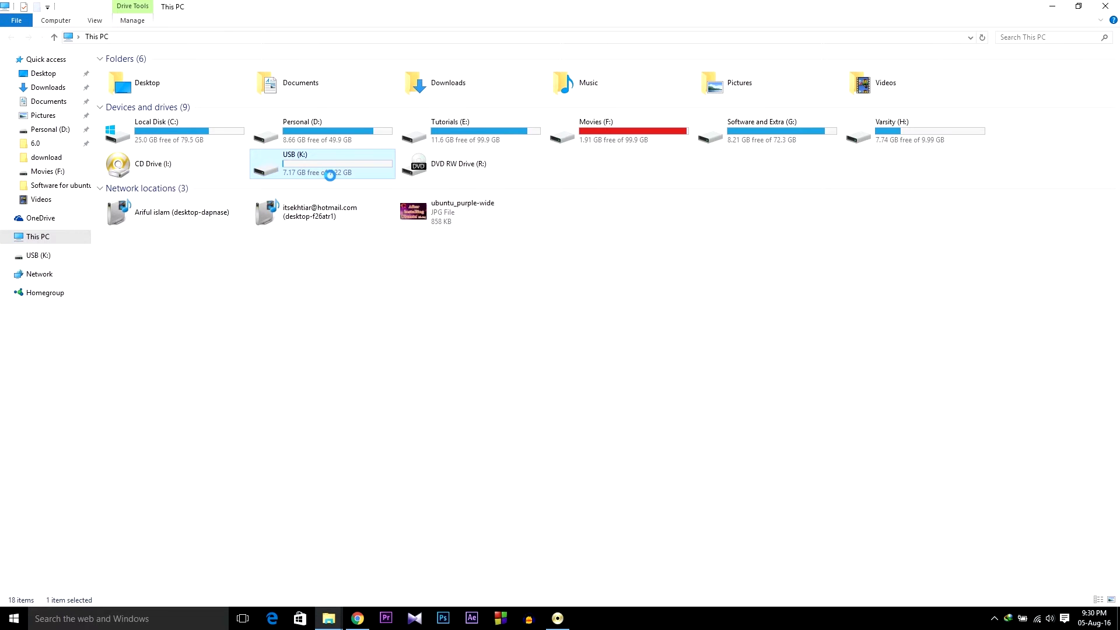
Step: Quick-format the USB (K:) drive as FAT32 with volume label USB
{"action": "right_click", "coordinate": [305, 169]}
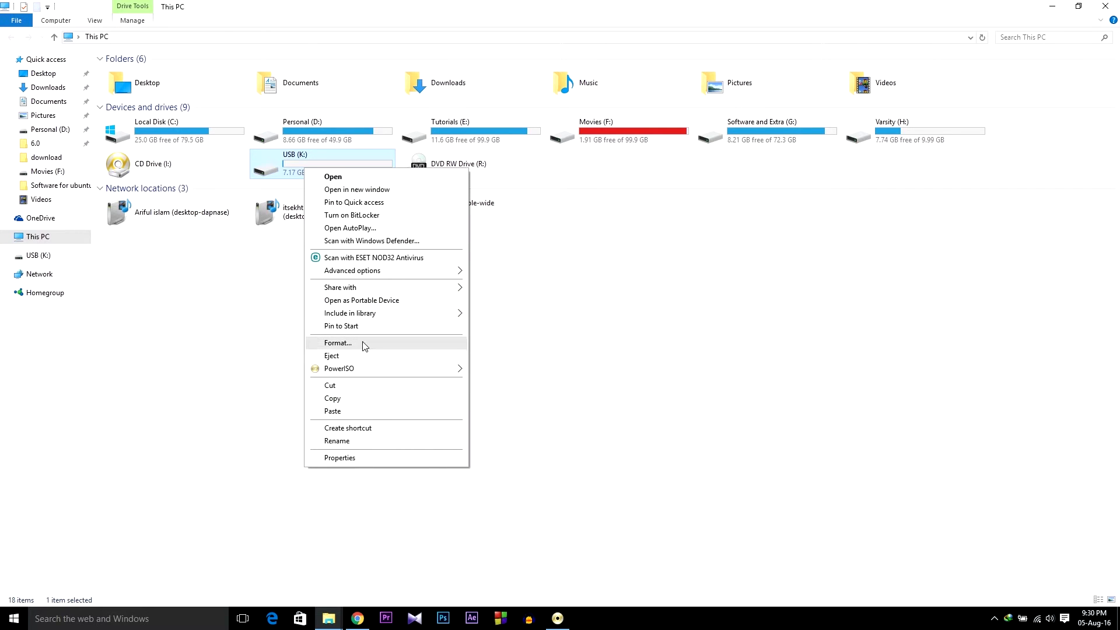
{"action": "left_click", "coordinate": [384, 345]}
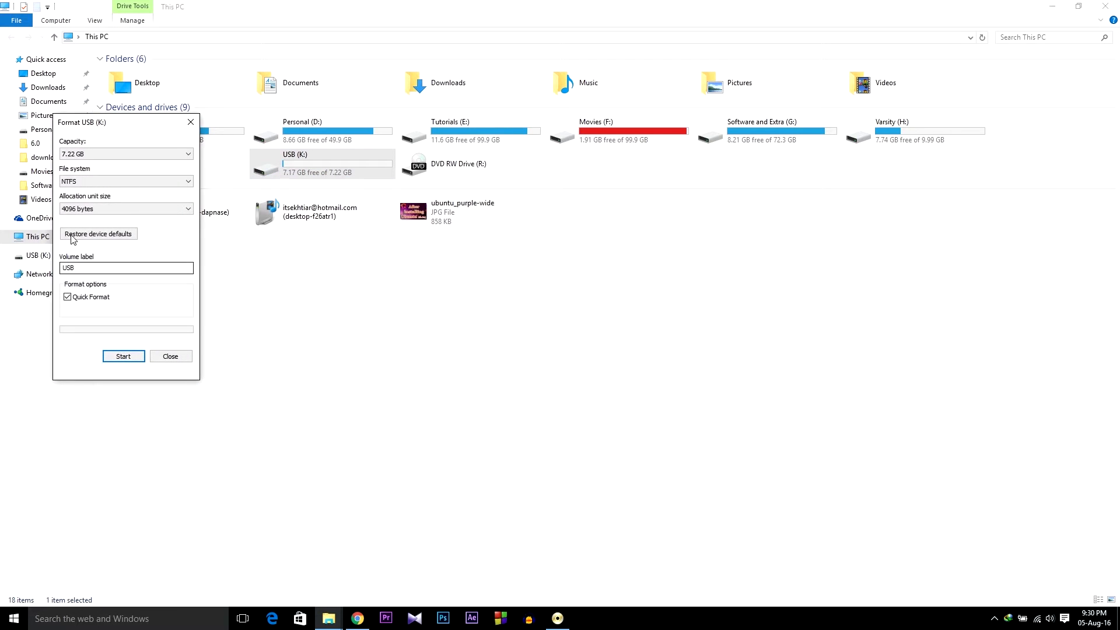
{"action": "left_click", "coordinate": [98, 185]}
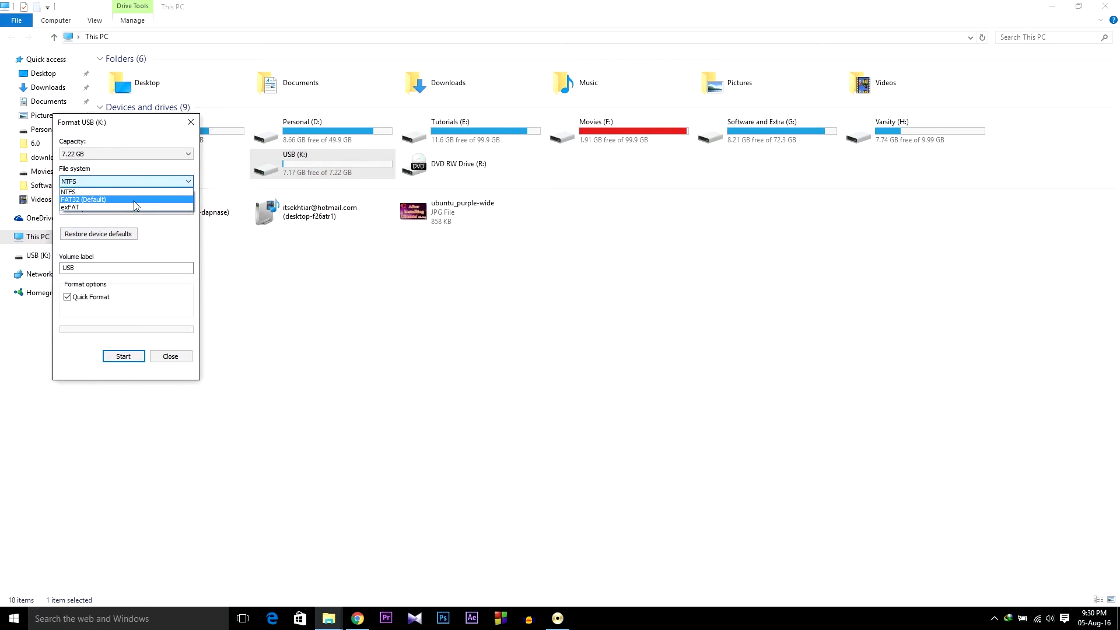
{"action": "left_click", "coordinate": [134, 201]}
{"action": "left_click", "coordinate": [124, 356]}
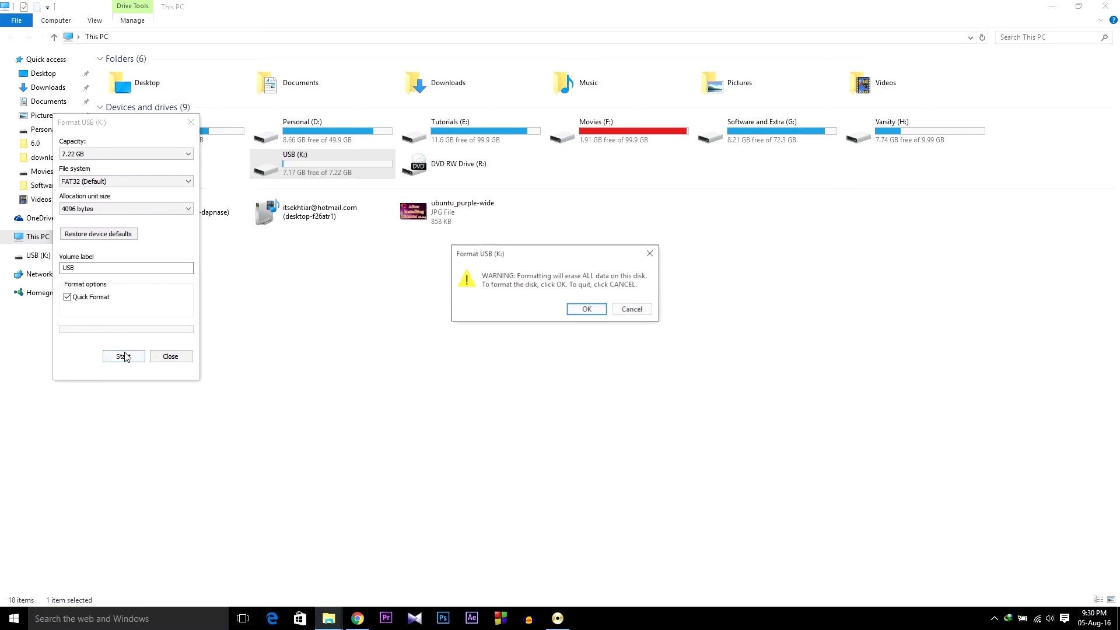
{"action": "left_click", "coordinate": [584, 309]}
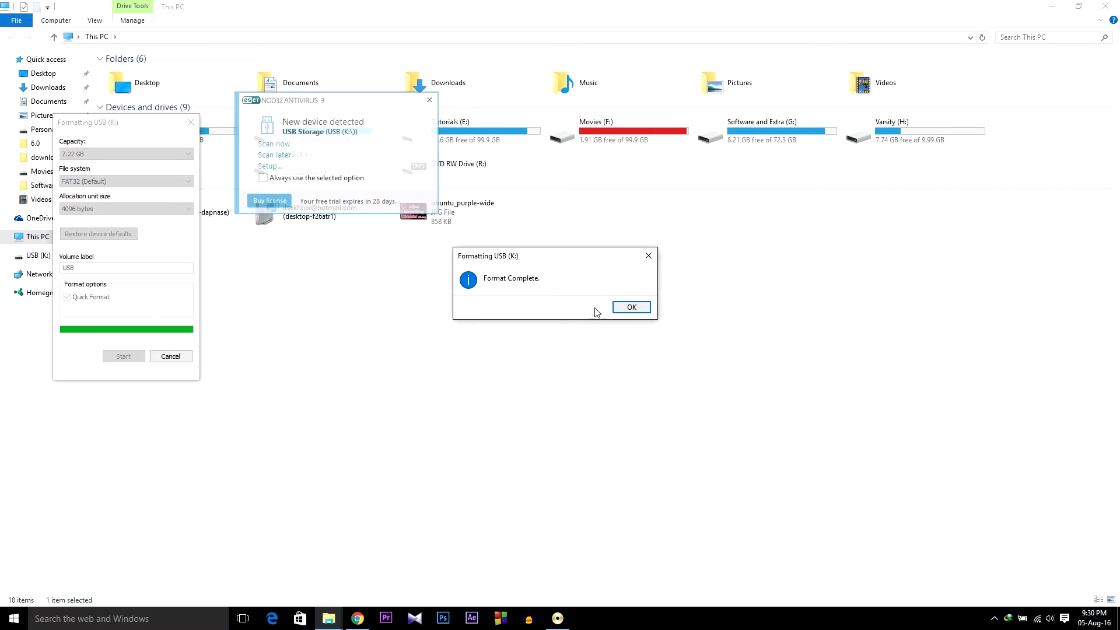
Step: Dismiss the Format Complete notice, the format window and the antivirus device popup
{"action": "left_click", "coordinate": [630, 307]}
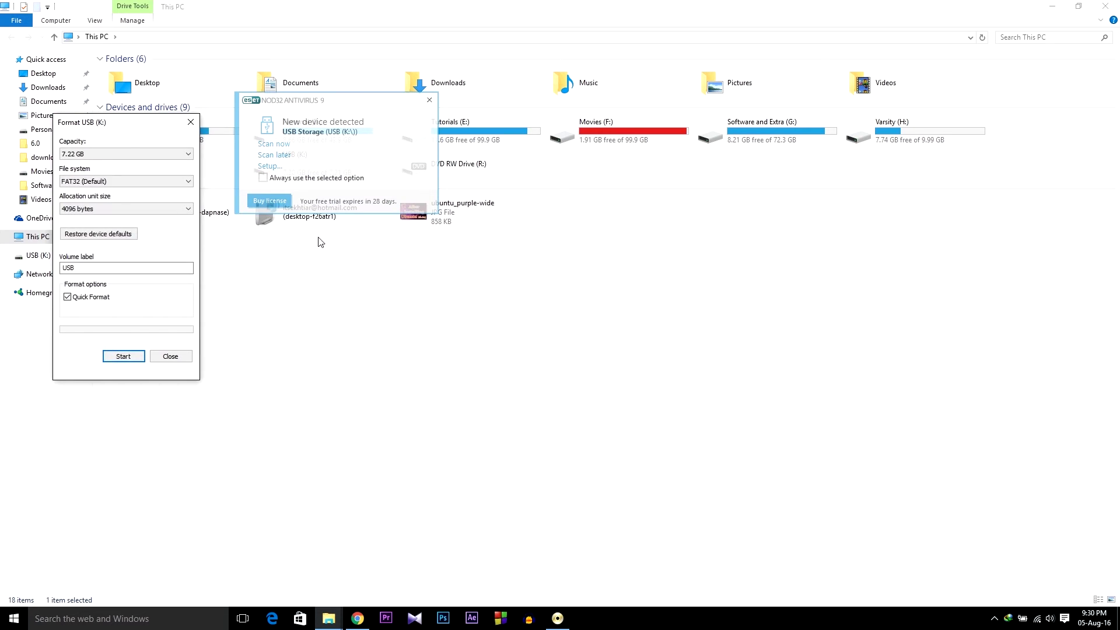
{"action": "left_click", "coordinate": [188, 355]}
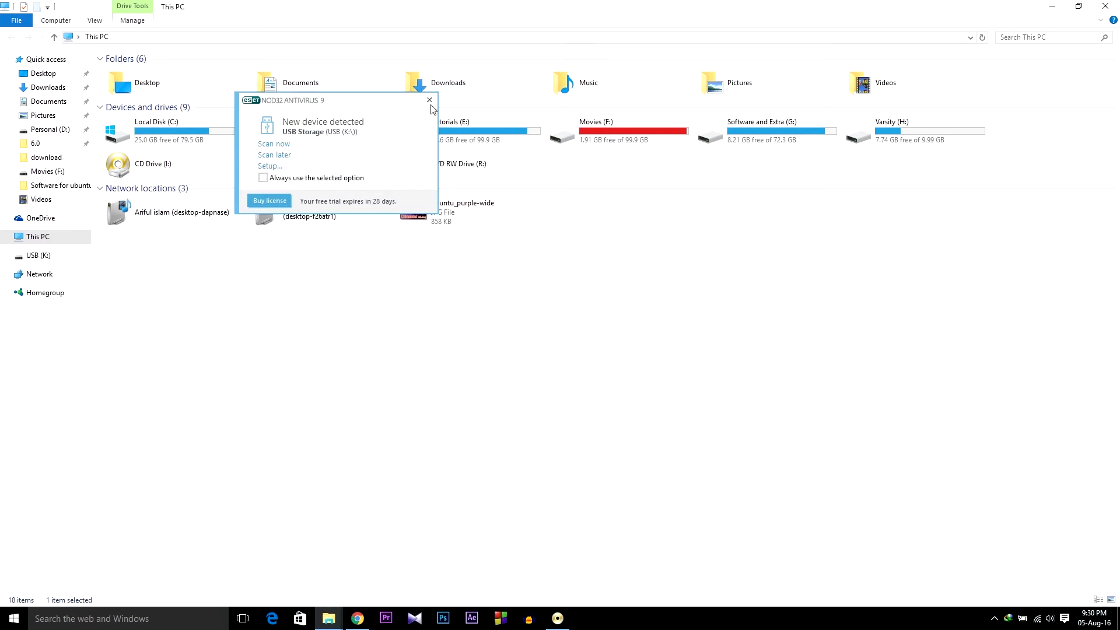
{"action": "left_click", "coordinate": [431, 104]}
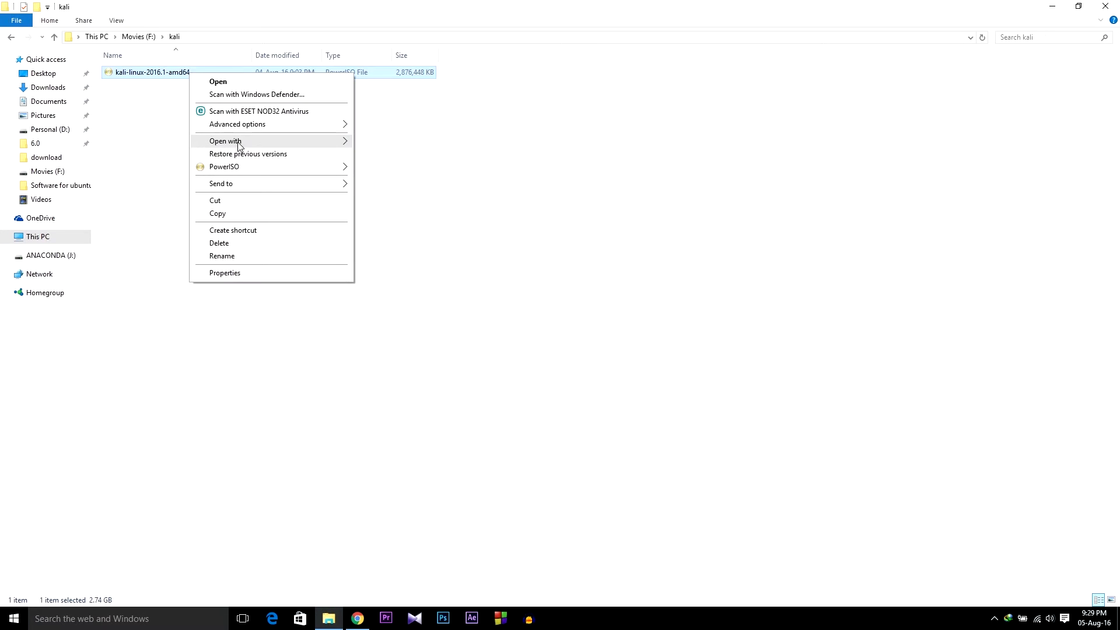
Step: Open kali-linux-2016.1-amd64 in PowerISO and request Create bootable USB drive as administrator
{"action": "mouse_move", "coordinate": [238, 143]}
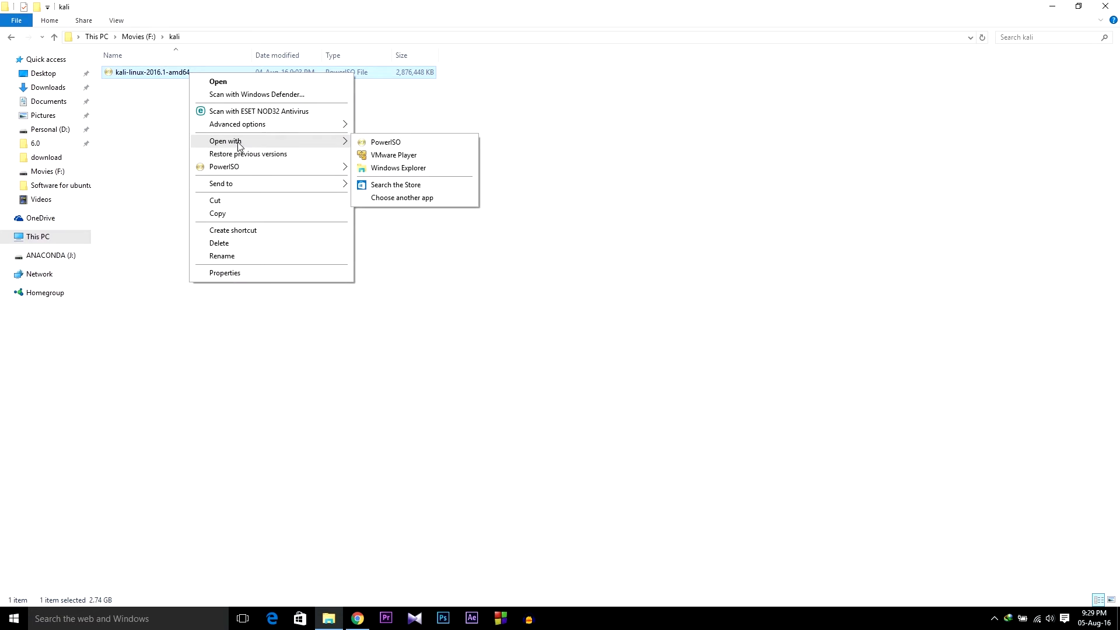
{"action": "left_click", "coordinate": [386, 143]}
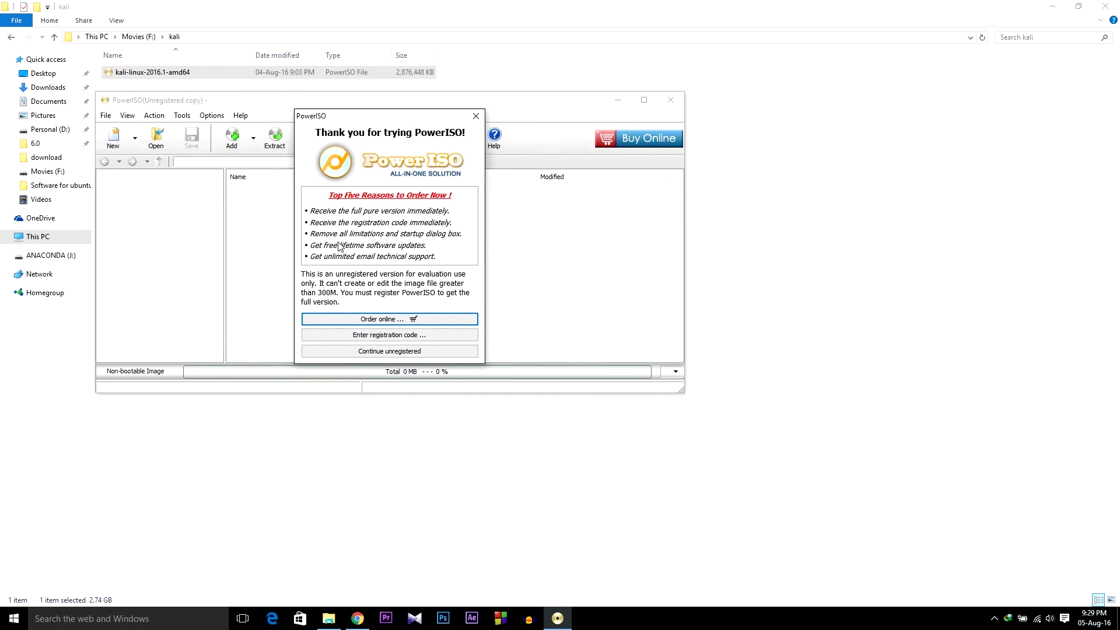
{"action": "left_click", "coordinate": [400, 353]}
{"action": "left_click", "coordinate": [183, 115]}
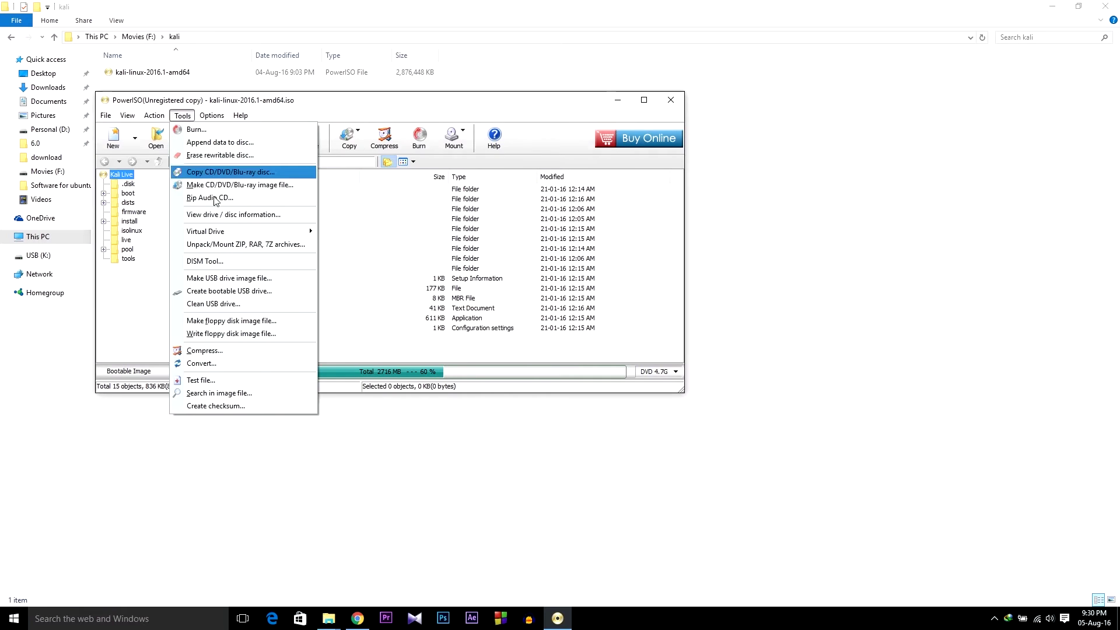
{"action": "left_click", "coordinate": [228, 292]}
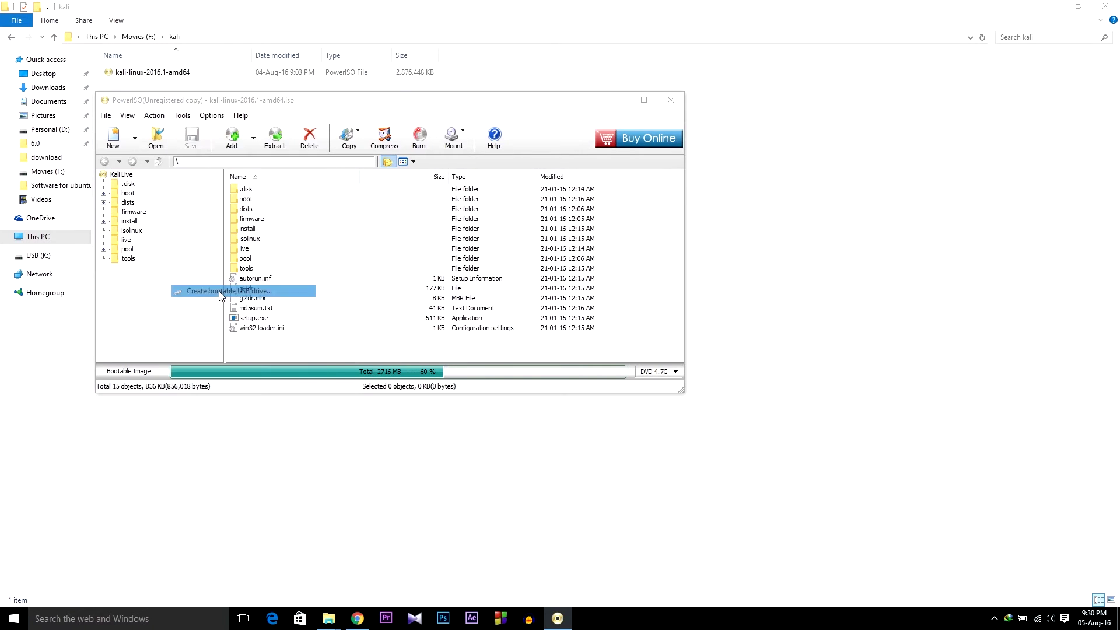
{"action": "left_click", "coordinate": [449, 281]}
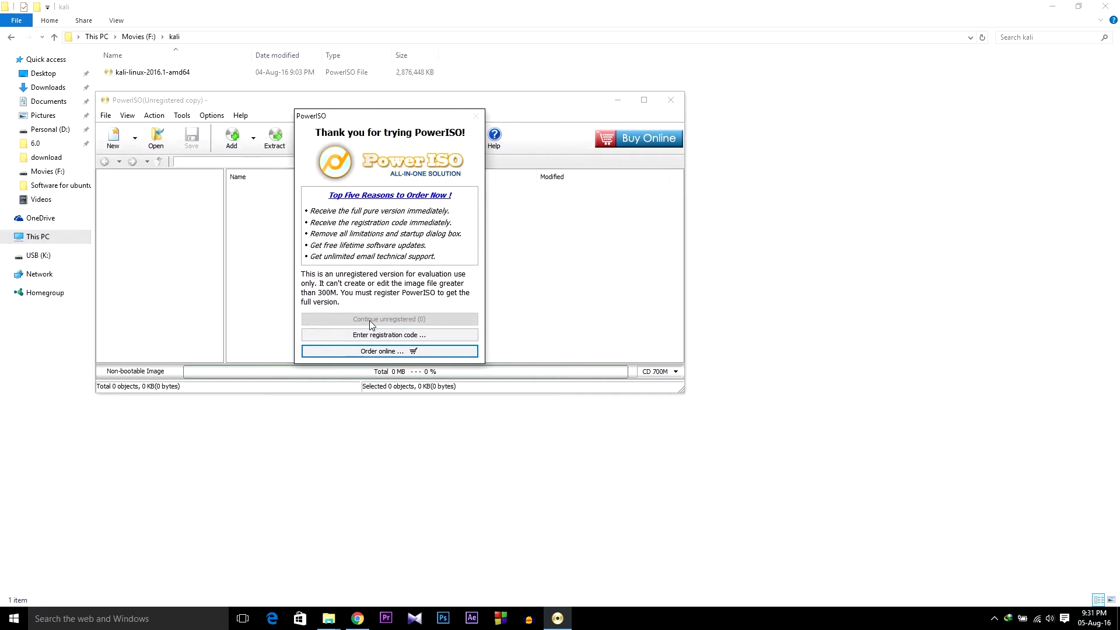
Step: Write the Kali image to Generic Flash Disk (K:, 7 GB), confirming the overwrite
{"action": "left_click", "coordinate": [382, 320]}
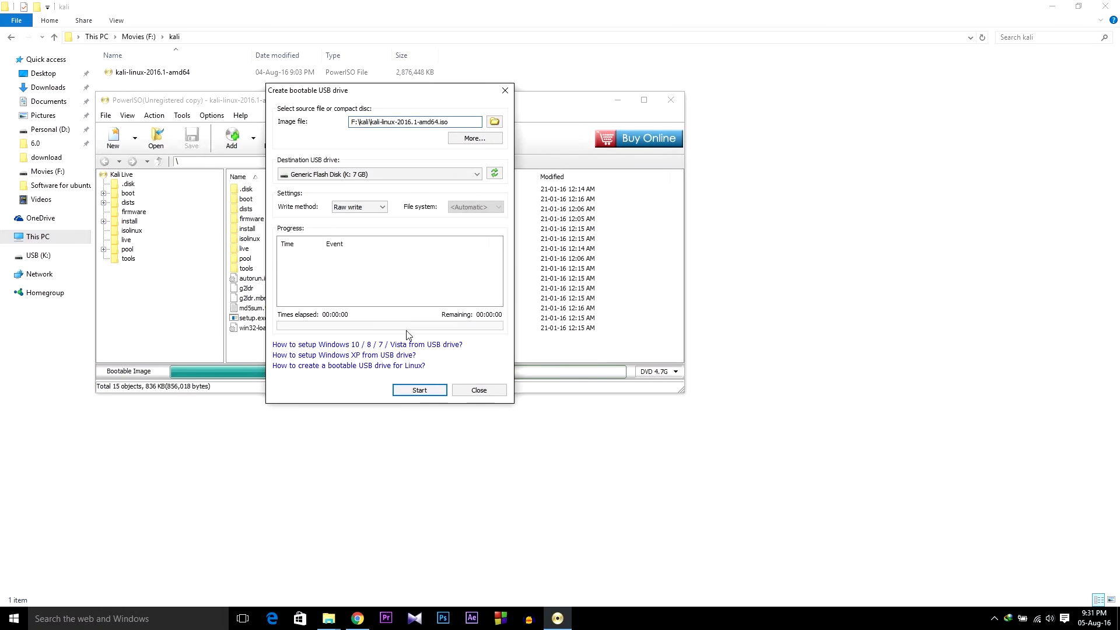
{"action": "left_click", "coordinate": [327, 175]}
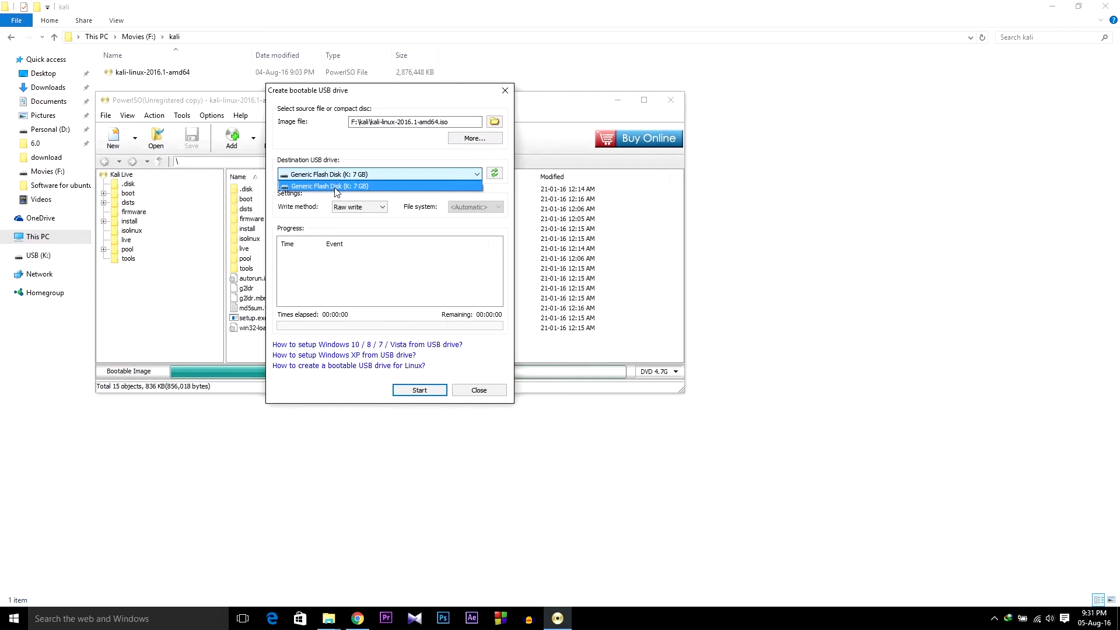
{"action": "left_click", "coordinate": [336, 187]}
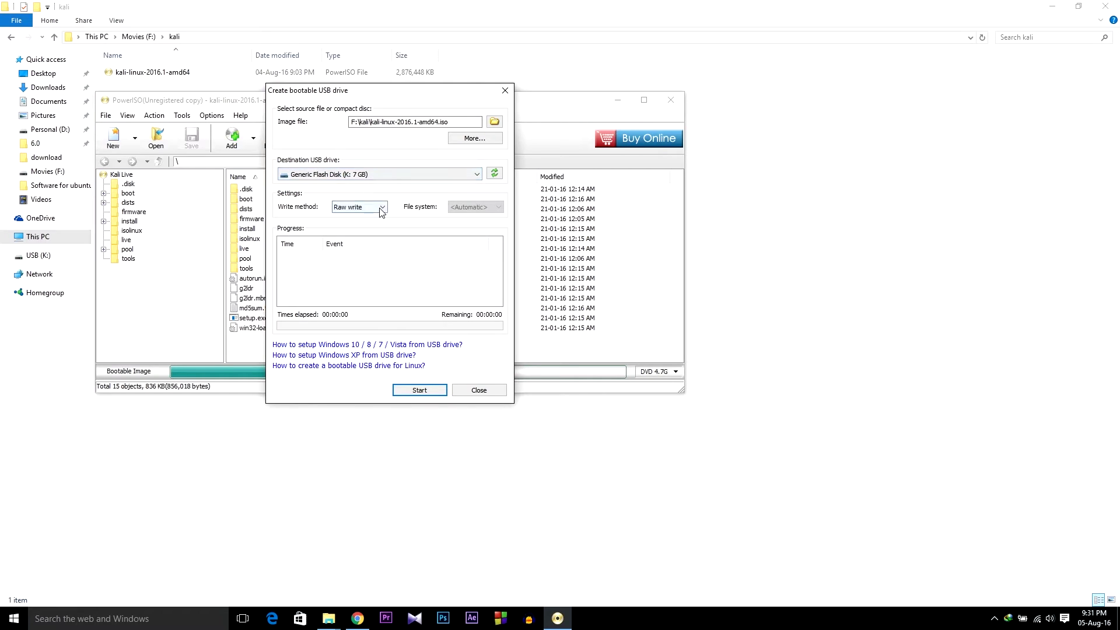
{"action": "left_click", "coordinate": [408, 389]}
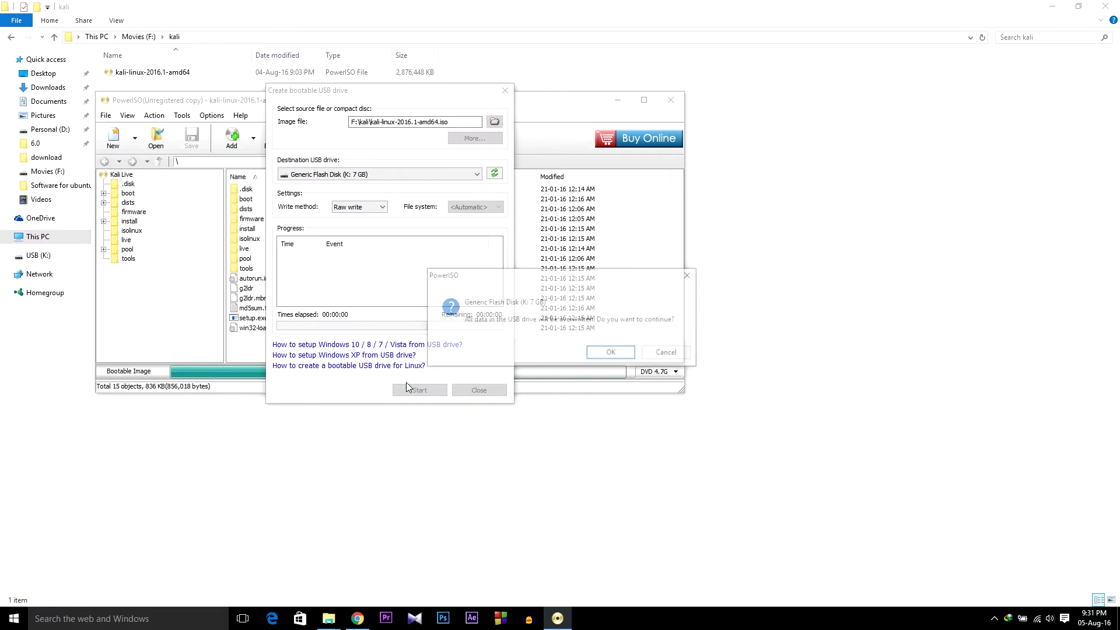
{"action": "left_click", "coordinate": [610, 354]}
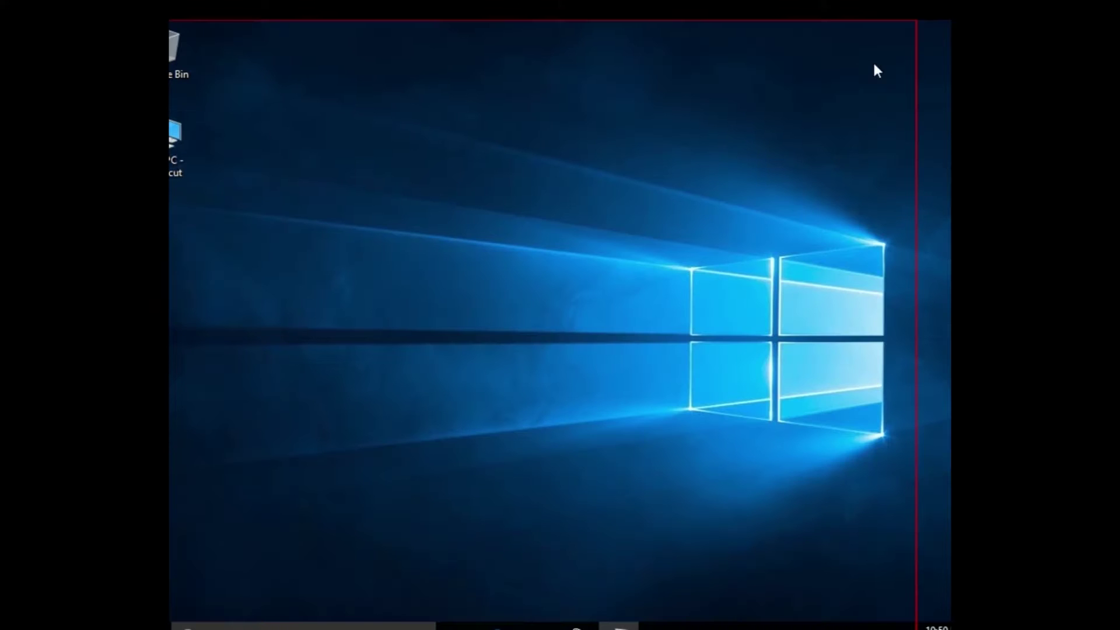
{"action": "key", "text": "super"}
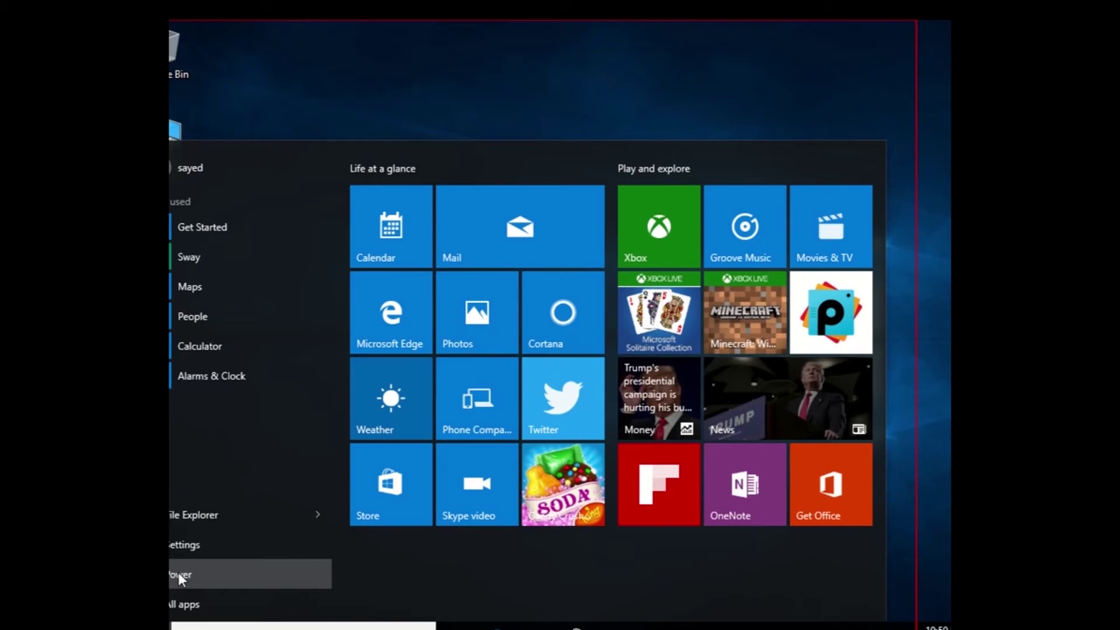
Step: Shut down Windows 10 from the Start menu's Power options
{"action": "left_click", "coordinate": [186, 574]}
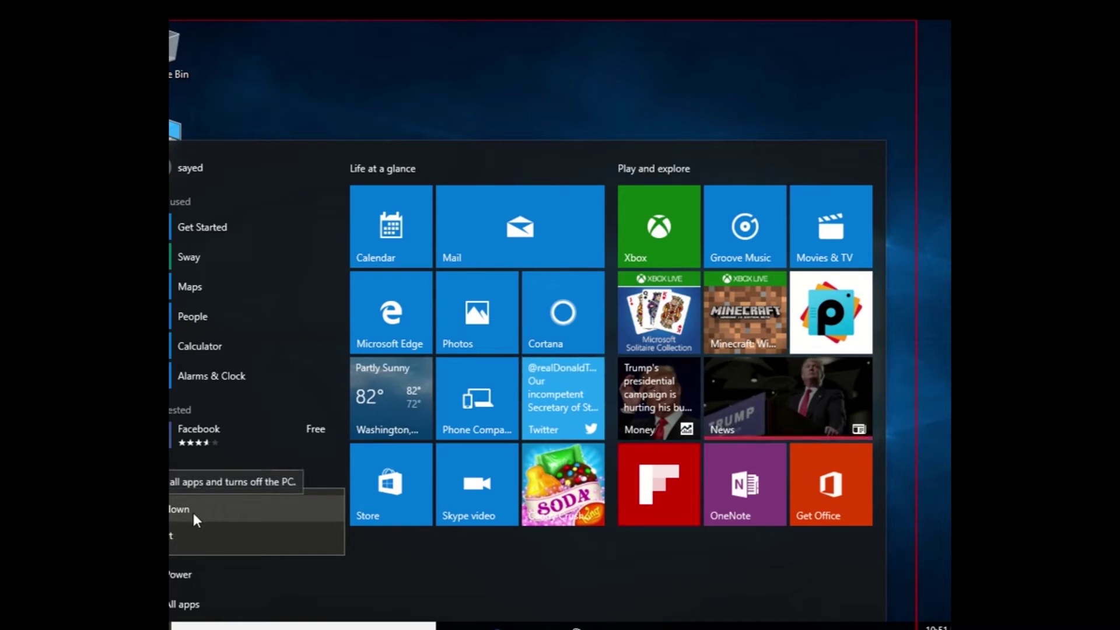
{"action": "left_click", "coordinate": [175, 510]}
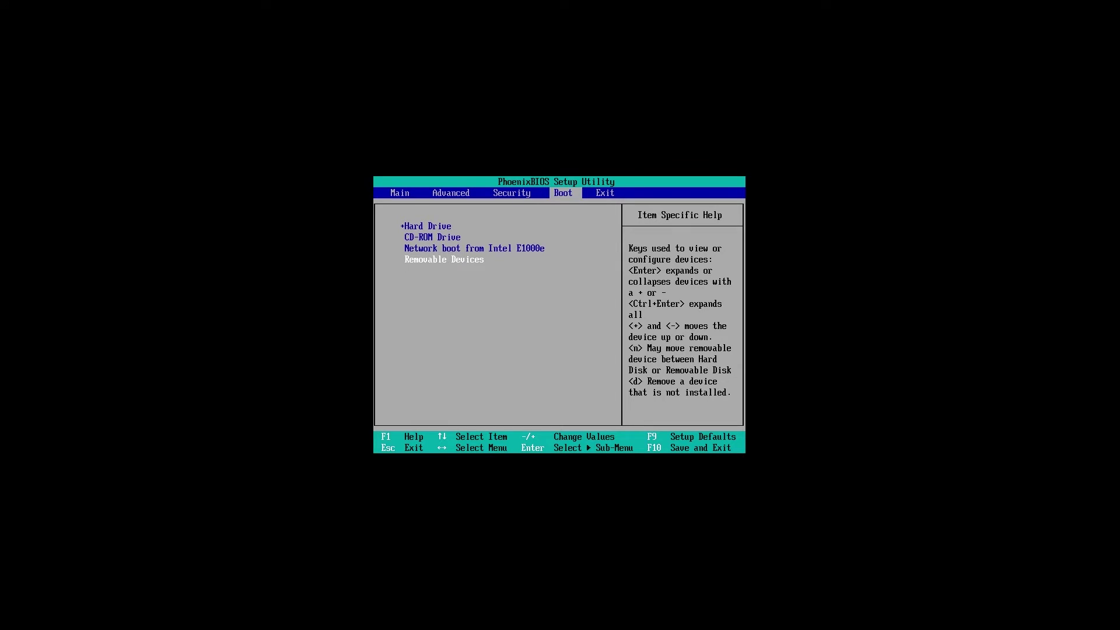
Step: Reorder boot devices to Removable Devices, CD-ROM Drive, Hard Drive, then network boot
{"action": "key", "text": "Up"}
{"action": "key", "text": "Up"}
{"action": "key", "text": "Up"}
{"action": "key", "text": "minus"}
{"action": "key", "text": "minus"}
{"action": "key", "text": "minus"}
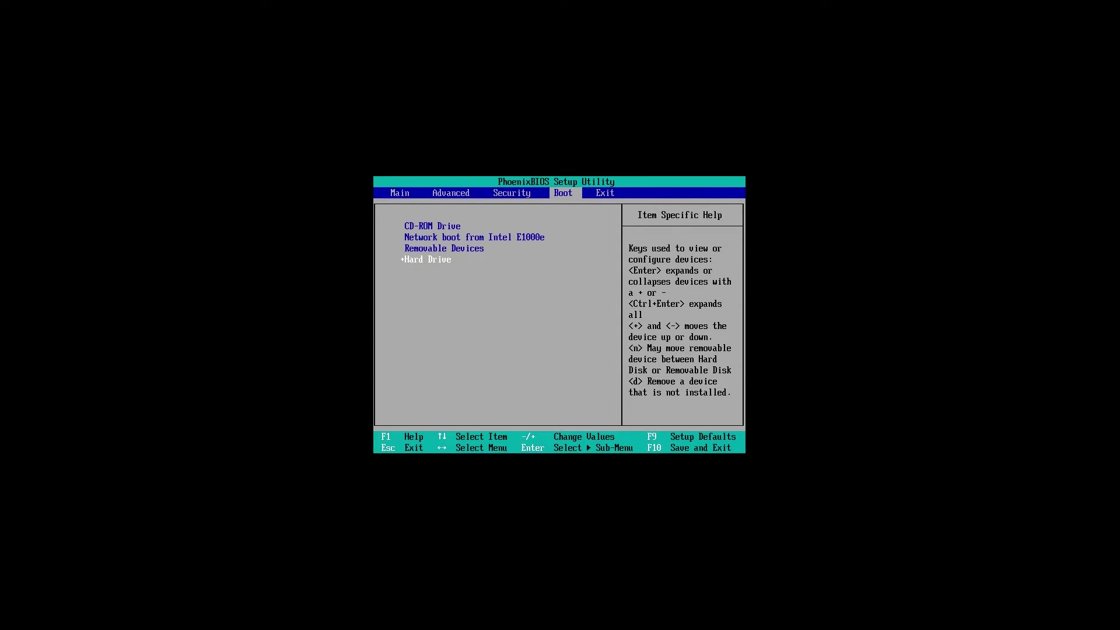
{"action": "key", "text": "Up"}
{"action": "key", "text": "Up"}
{"action": "key", "text": "Up"}
{"action": "key", "text": "minus"}
{"action": "key", "text": "minus"}
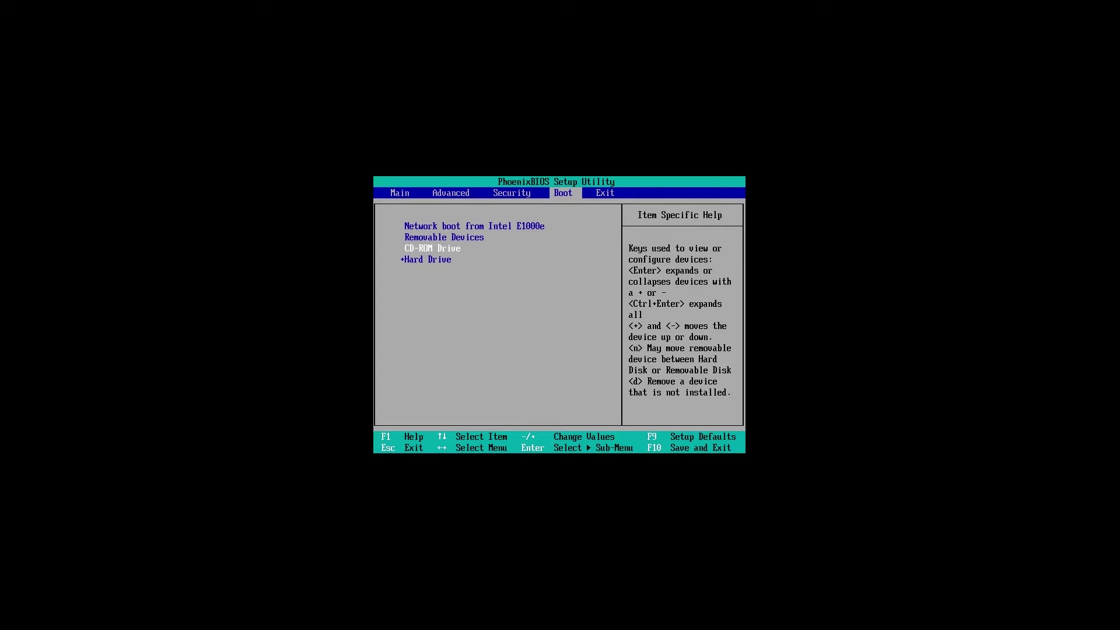
{"action": "key", "text": "Up"}
{"action": "key", "text": "Up"}
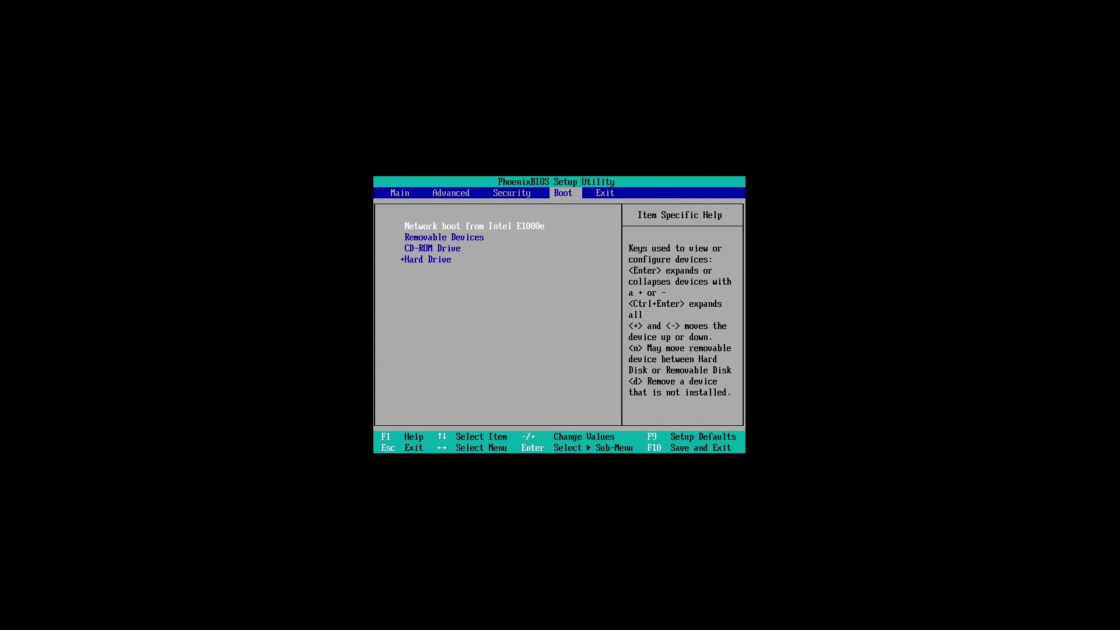
{"action": "key", "text": "minus"}
{"action": "key", "text": "minus"}
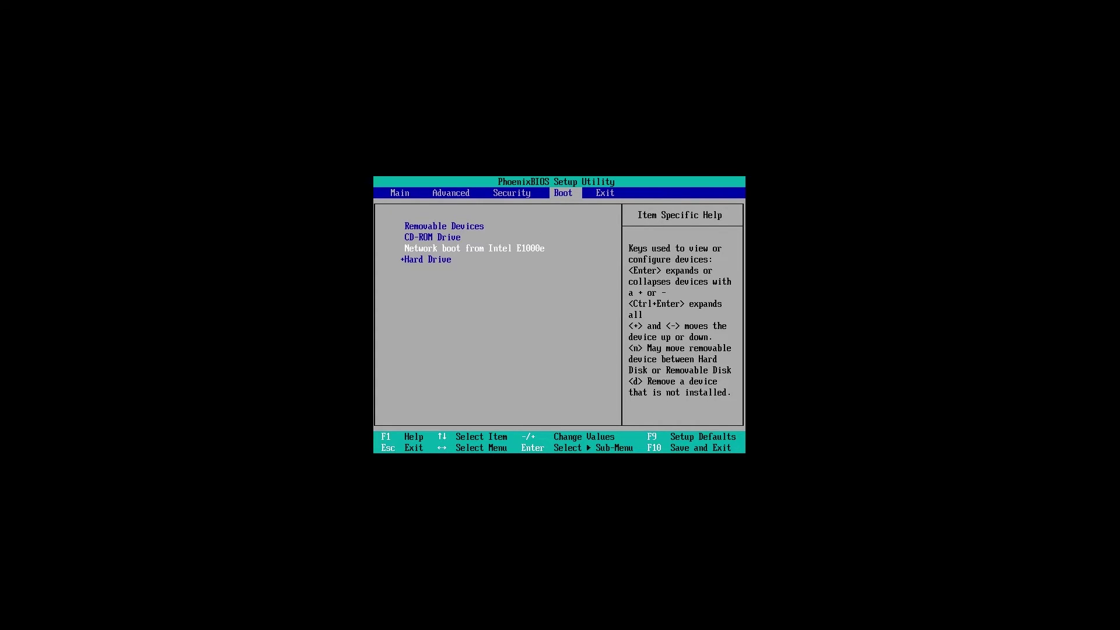
{"action": "key", "text": "Up"}
{"action": "key", "text": "Up"}
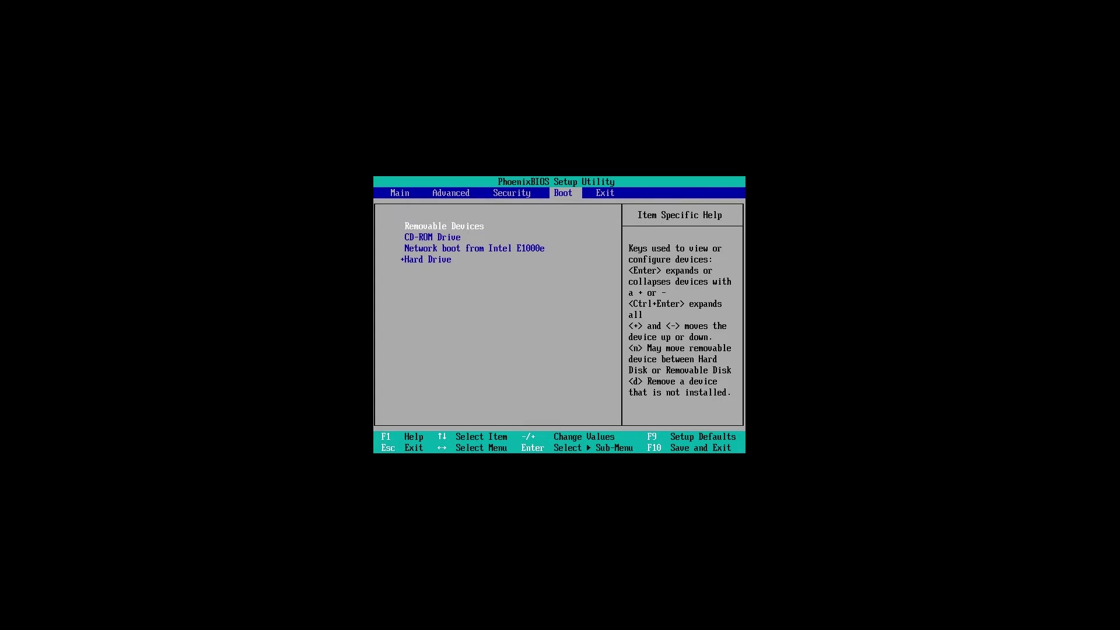
{"action": "key", "text": "Down"}
{"action": "key", "text": "Up"}
{"action": "key", "text": "Down"}
{"action": "key", "text": "Down"}
{"action": "key", "text": "Down"}
{"action": "key", "text": "Up"}
{"action": "key", "text": "Up"}
{"action": "key", "text": "Up"}
{"action": "key", "text": "Down"}
{"action": "key", "text": "Down"}
{"action": "key", "text": "Down"}
{"action": "key", "text": "plus"}
Step: Save the new BIOS boot order with F10 and exit
{"action": "key", "text": "F10"}
{"action": "key", "text": "Right"}
{"action": "key", "text": "Left"}
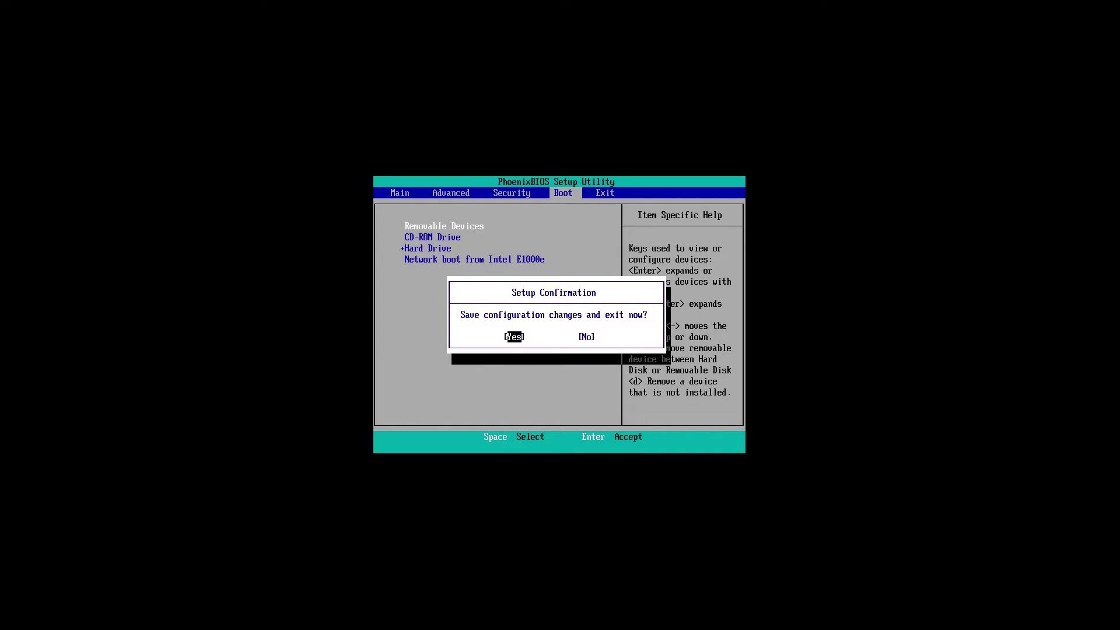
{"action": "key", "text": "Return"}
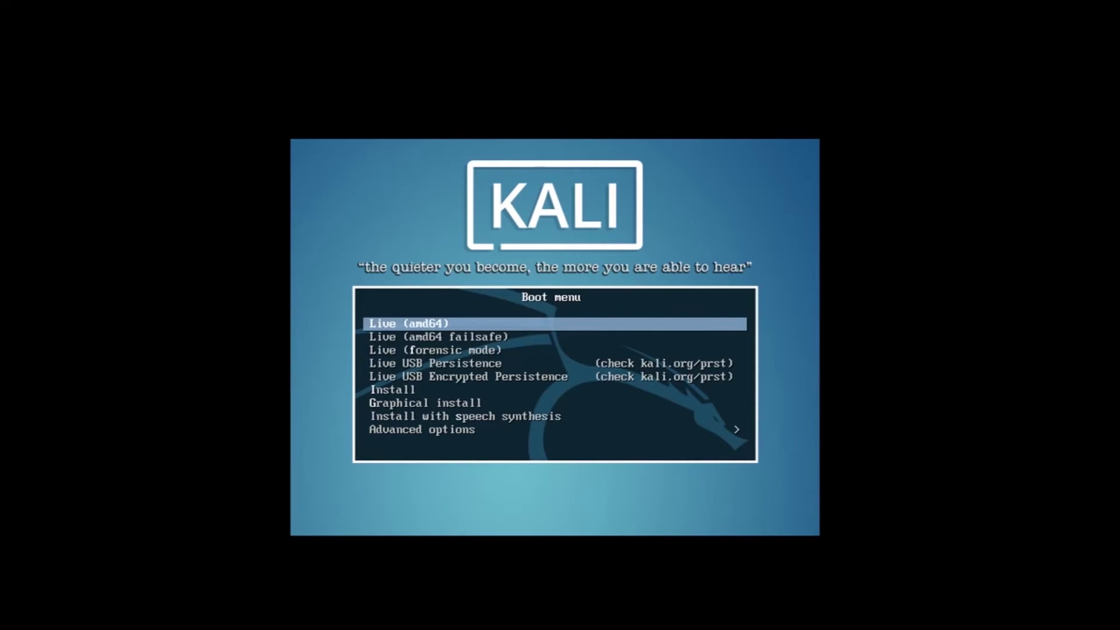
Step: Start 'Graphical install' from the Kali boot menu to reach the language selection screen
{"action": "key", "text": "Down"}
{"action": "key", "text": "Down"}
{"action": "key", "text": "Down"}
{"action": "key", "text": "Down"}
{"action": "key", "text": "Down"}
{"action": "key", "text": "Down"}
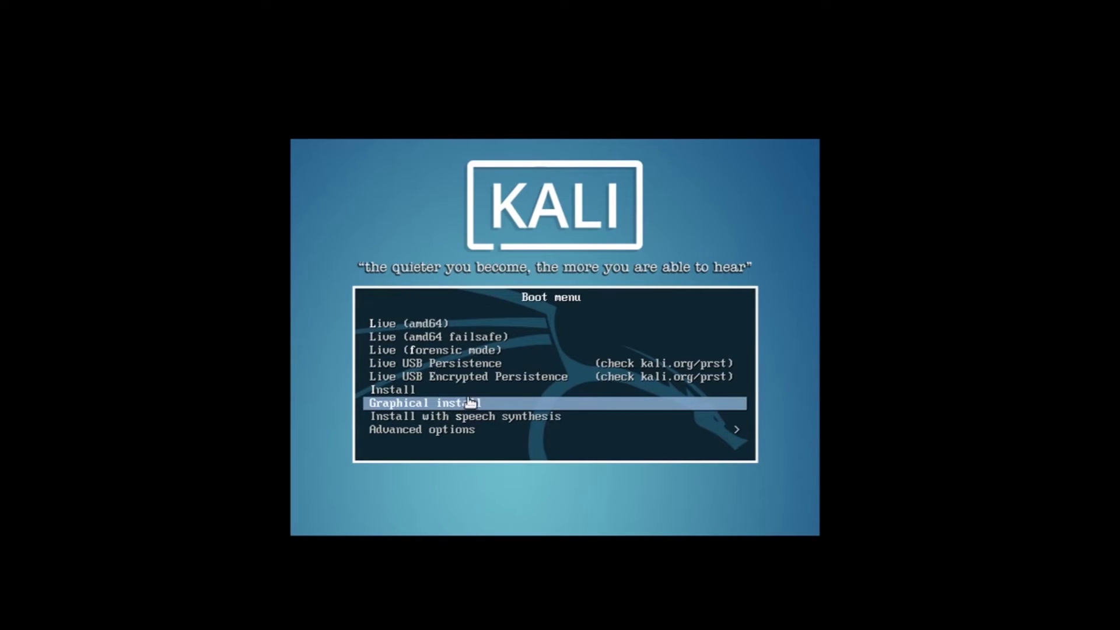
{"action": "key", "text": "Return"}
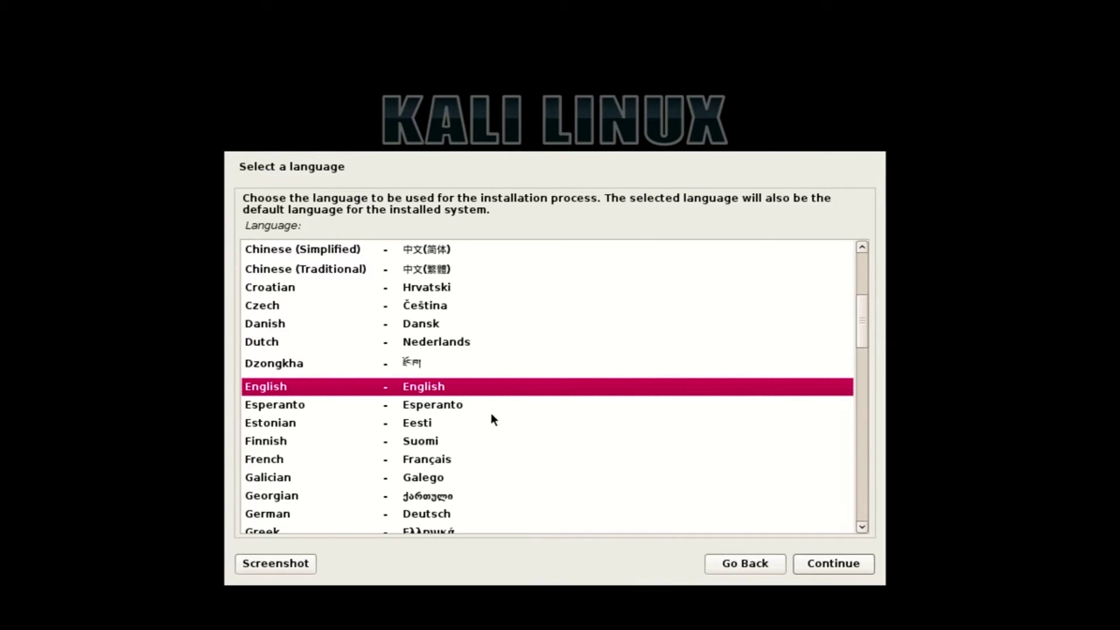
Step: Accept English, United States and the American English keyboard, skip networking, and keep hostname 'kali'
{"action": "left_click", "coordinate": [833, 566]}
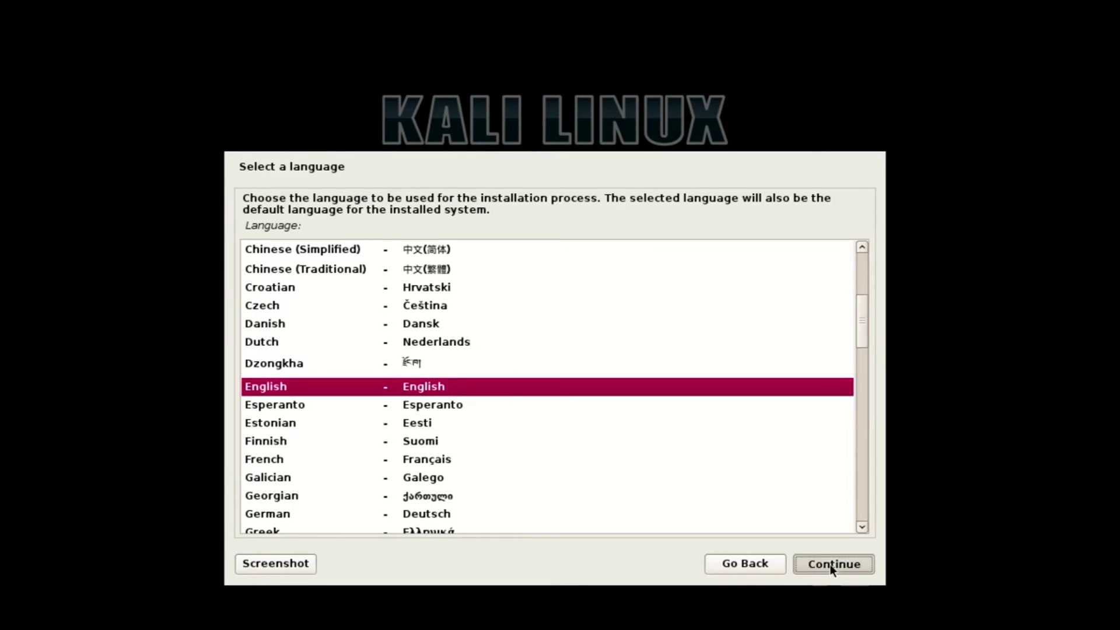
{"action": "left_click", "coordinate": [830, 565]}
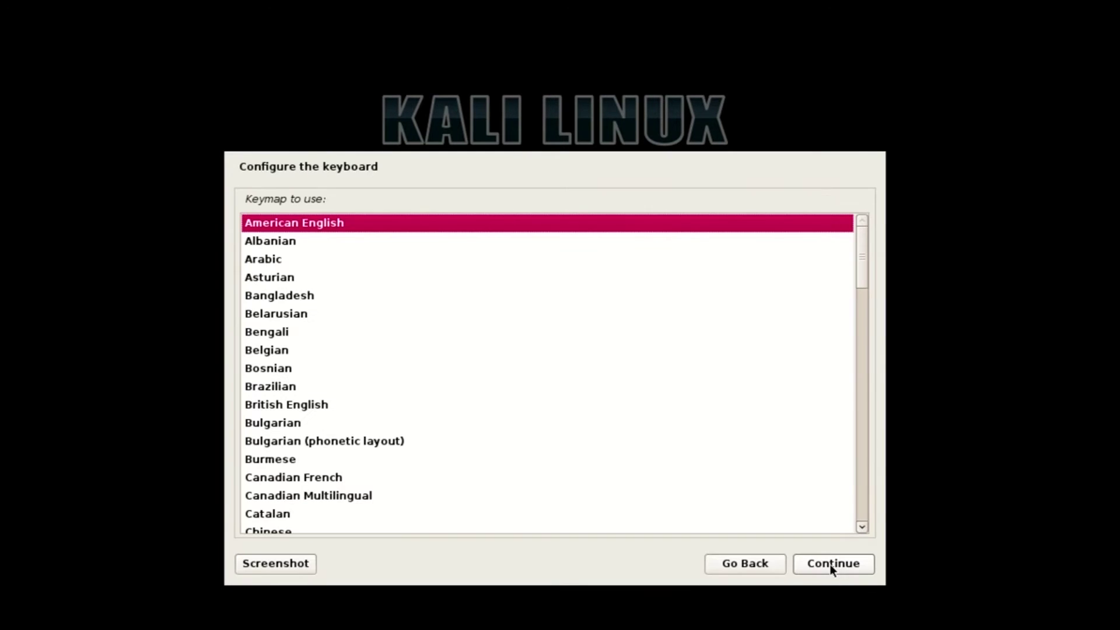
{"action": "left_click", "coordinate": [830, 565]}
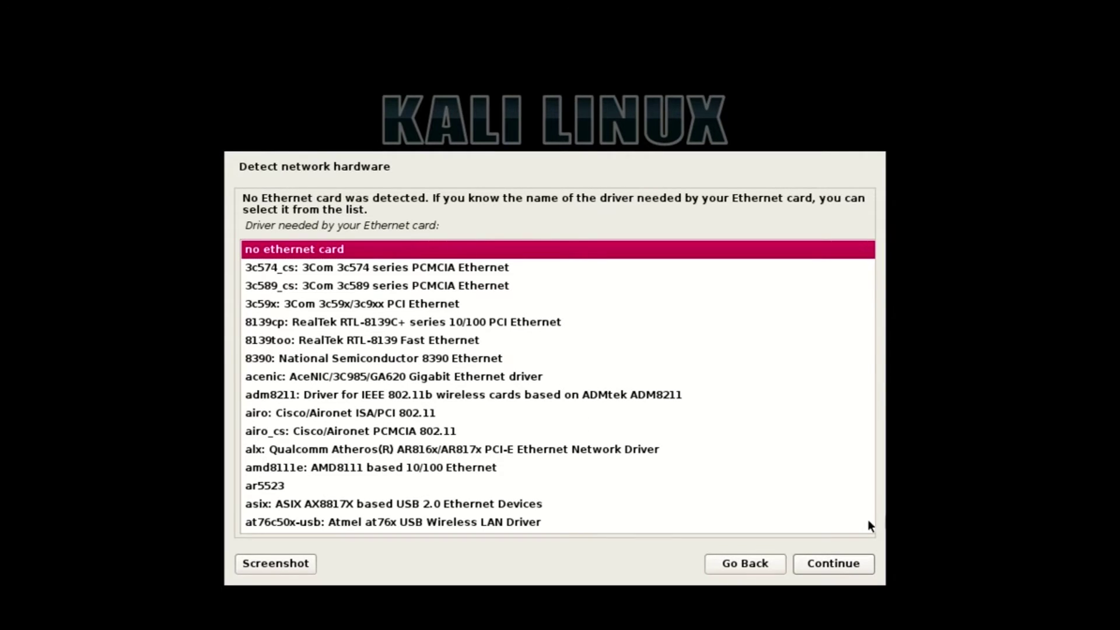
{"action": "left_click", "coordinate": [851, 566]}
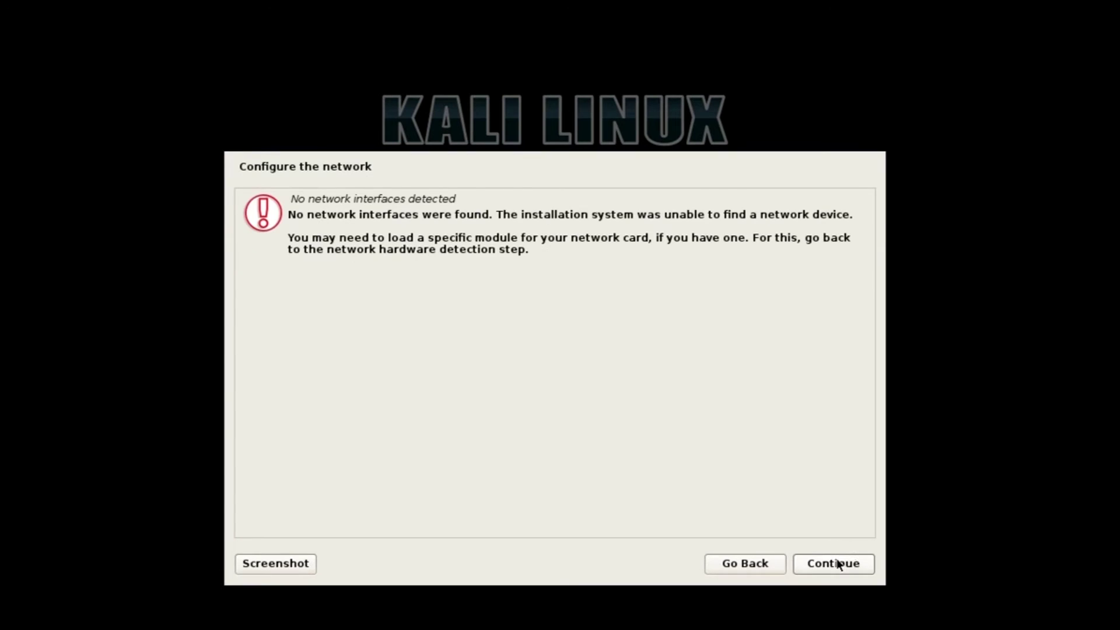
{"action": "left_click", "coordinate": [837, 564]}
{"action": "left_click", "coordinate": [837, 563]}
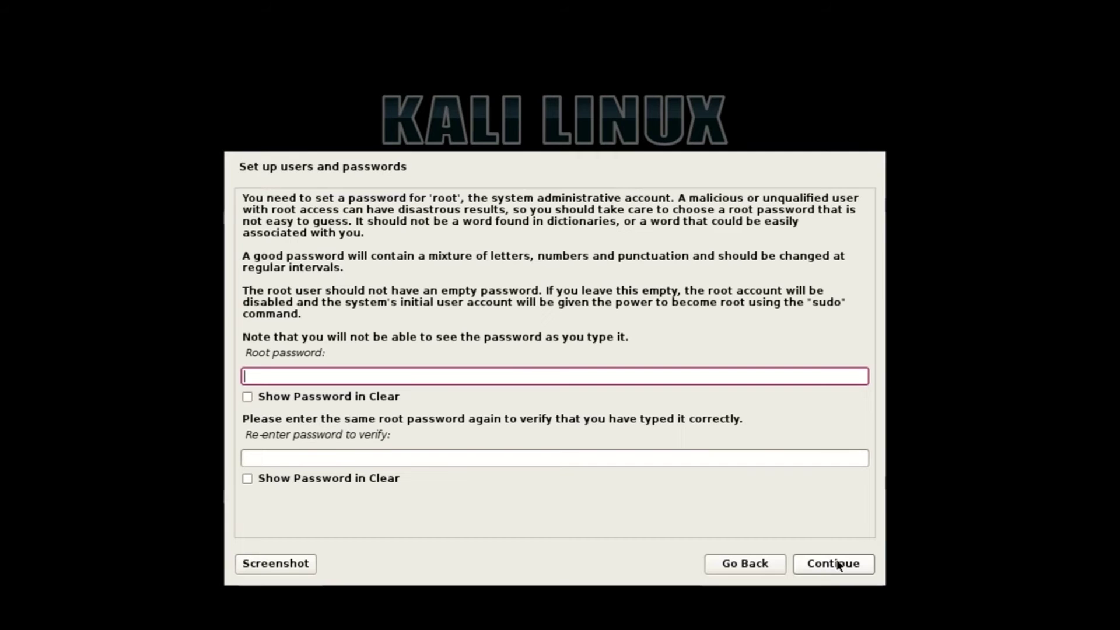
Step: Enter and confirm the root password, then accept the time zone setting
{"action": "key", "text": "Tab"}
{"action": "left_click", "coordinate": [837, 564]}
{"action": "left_click", "coordinate": [841, 565]}
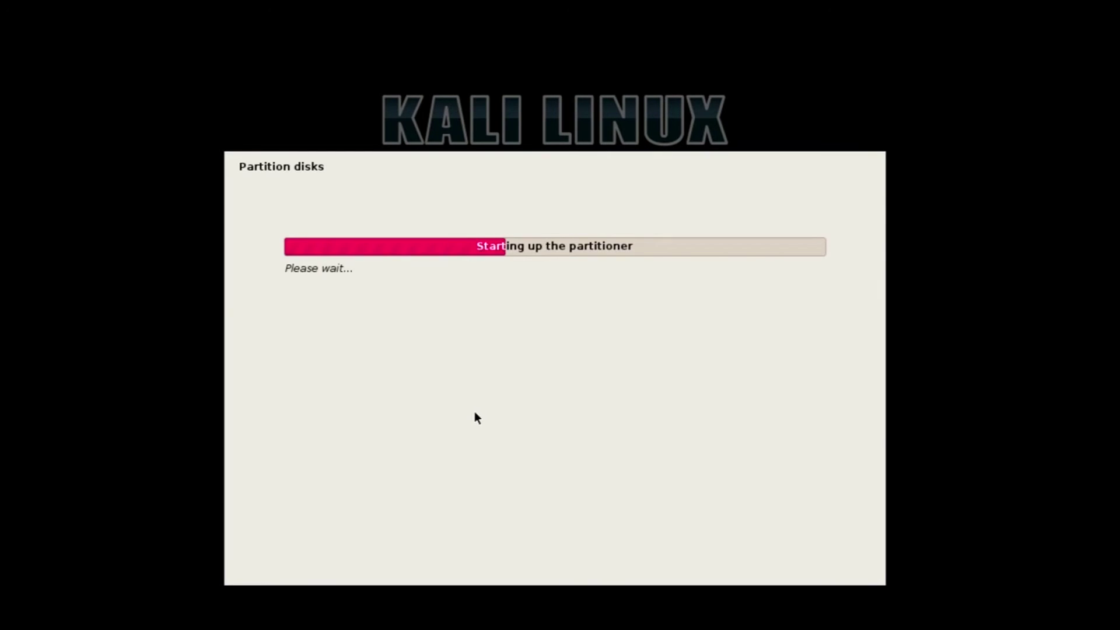
Step: Choose manual partitioning and delete the 15.0 GB root partition
{"action": "left_click", "coordinate": [275, 359]}
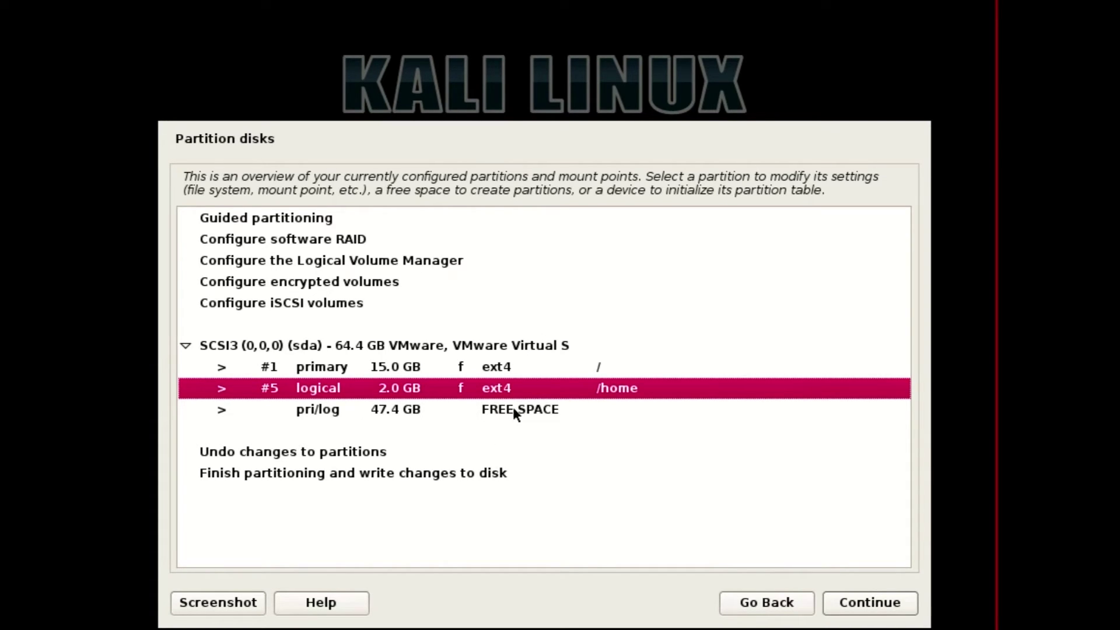
{"action": "left_click", "coordinate": [397, 371]}
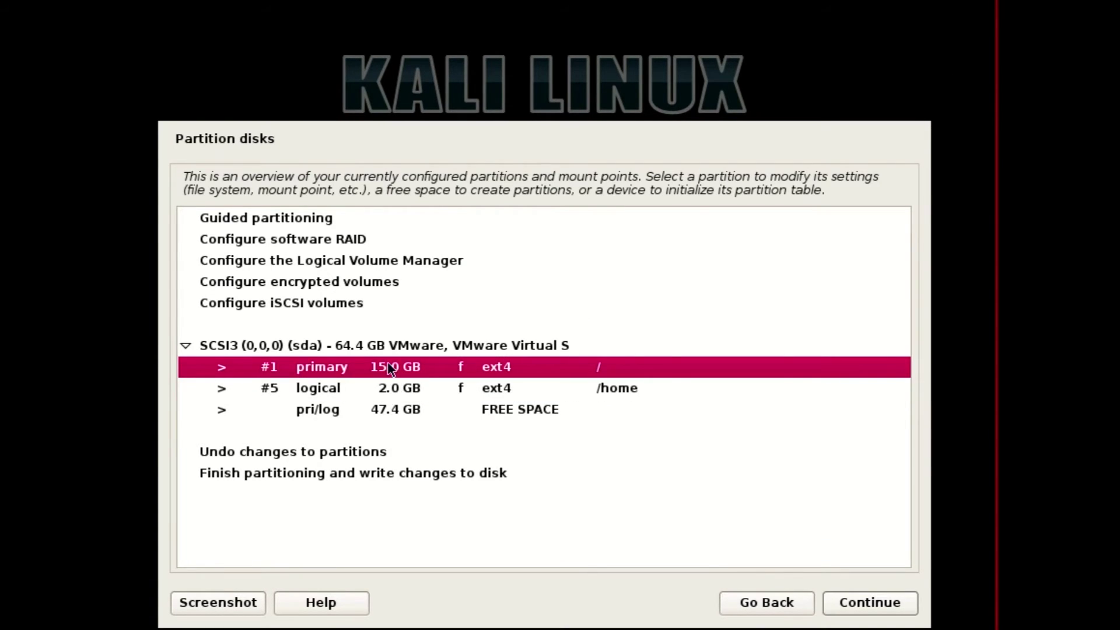
{"action": "double_click", "coordinate": [389, 365]}
{"action": "double_click", "coordinate": [265, 414]}
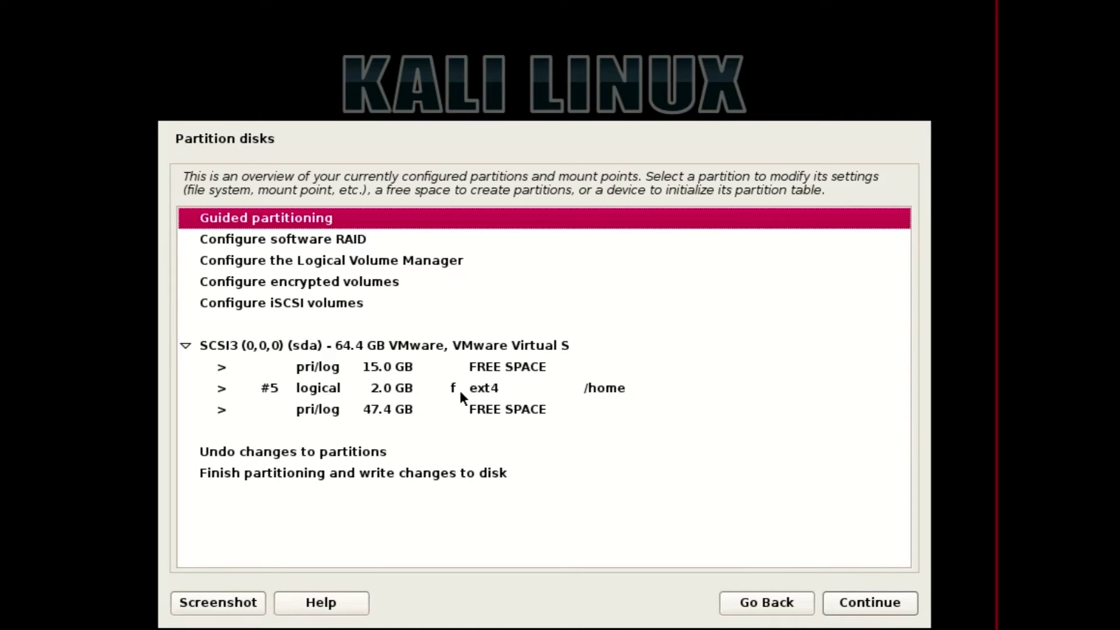
Step: Delete the 2.0 GB /home partition, leaving 64.4 GB of free space
{"action": "double_click", "coordinate": [455, 386]}
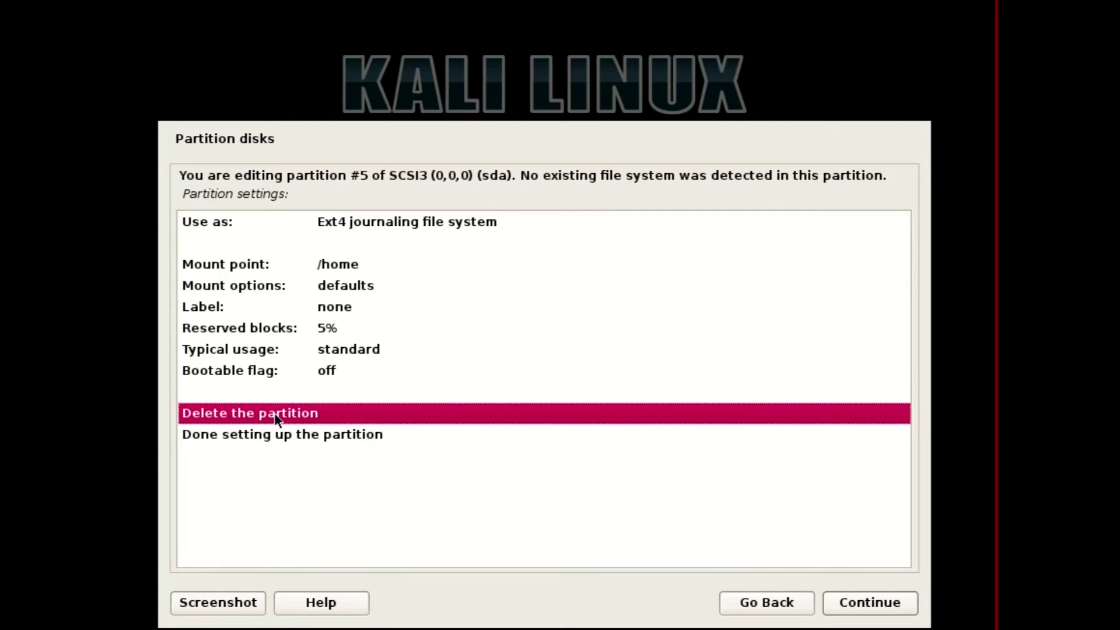
{"action": "double_click", "coordinate": [317, 416]}
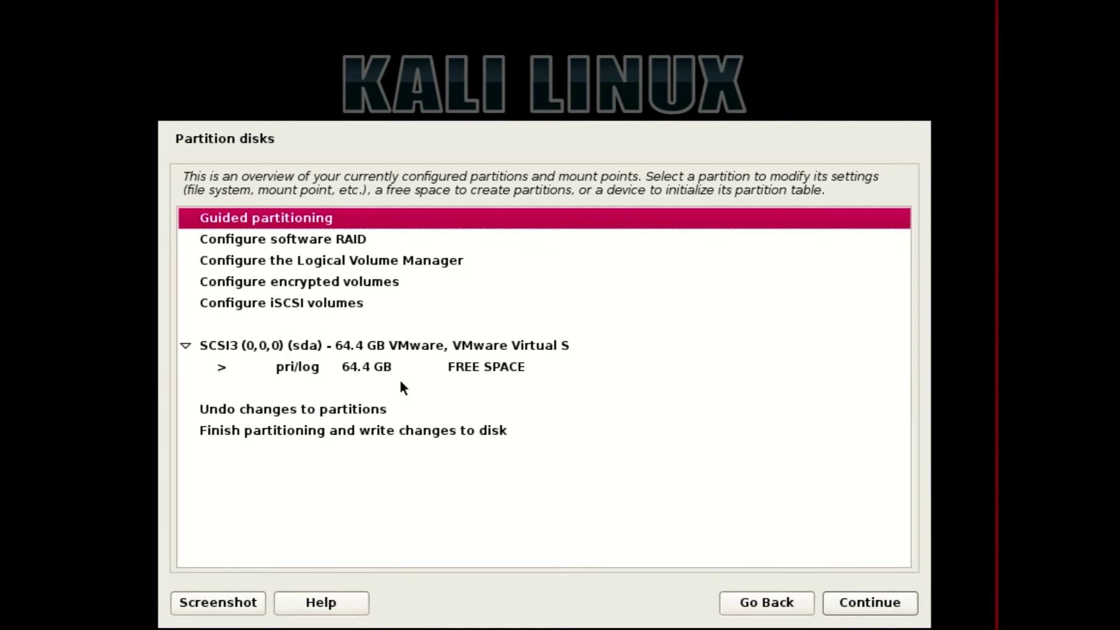
{"action": "left_click", "coordinate": [359, 367]}
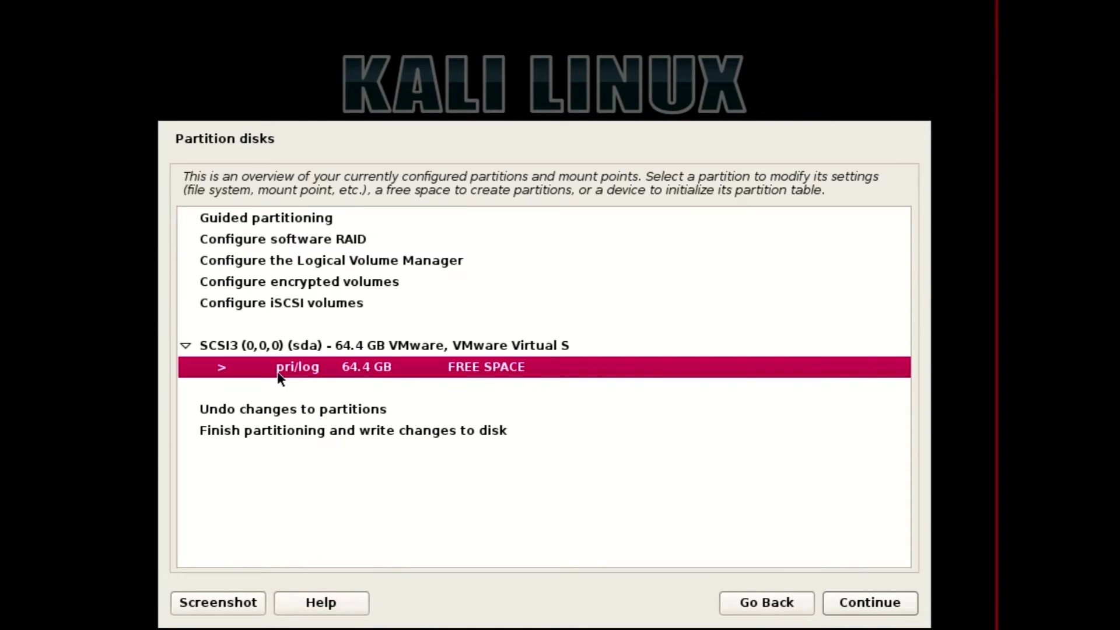
Step: Create a new 30 GB logical partition at the beginning of the free space
{"action": "double_click", "coordinate": [332, 370]}
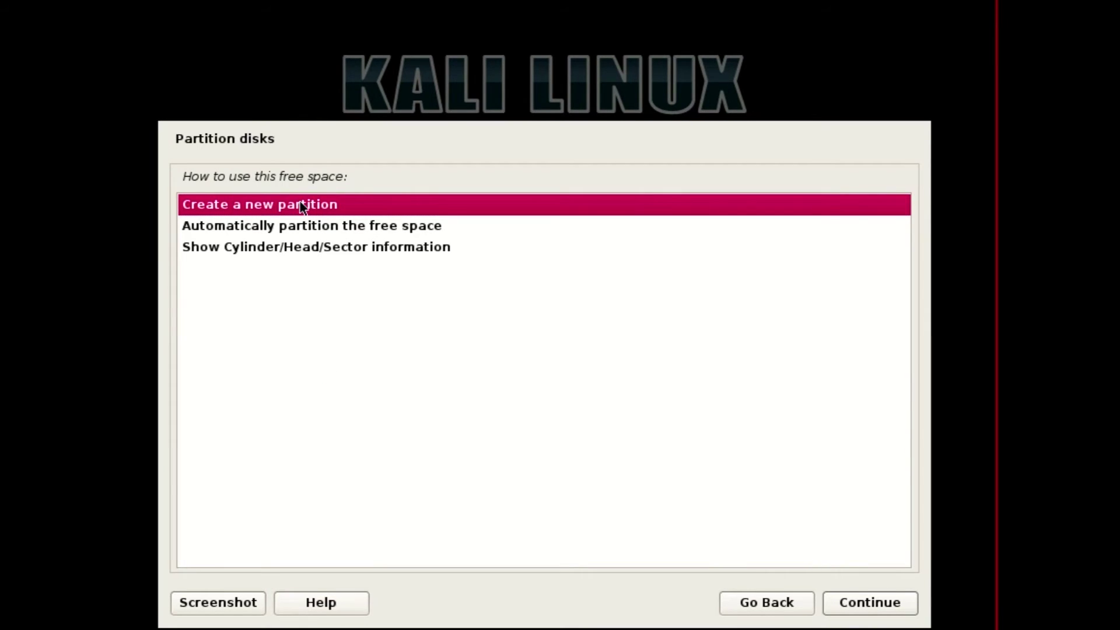
{"action": "double_click", "coordinate": [300, 205]}
{"action": "left_click", "coordinate": [197, 262]}
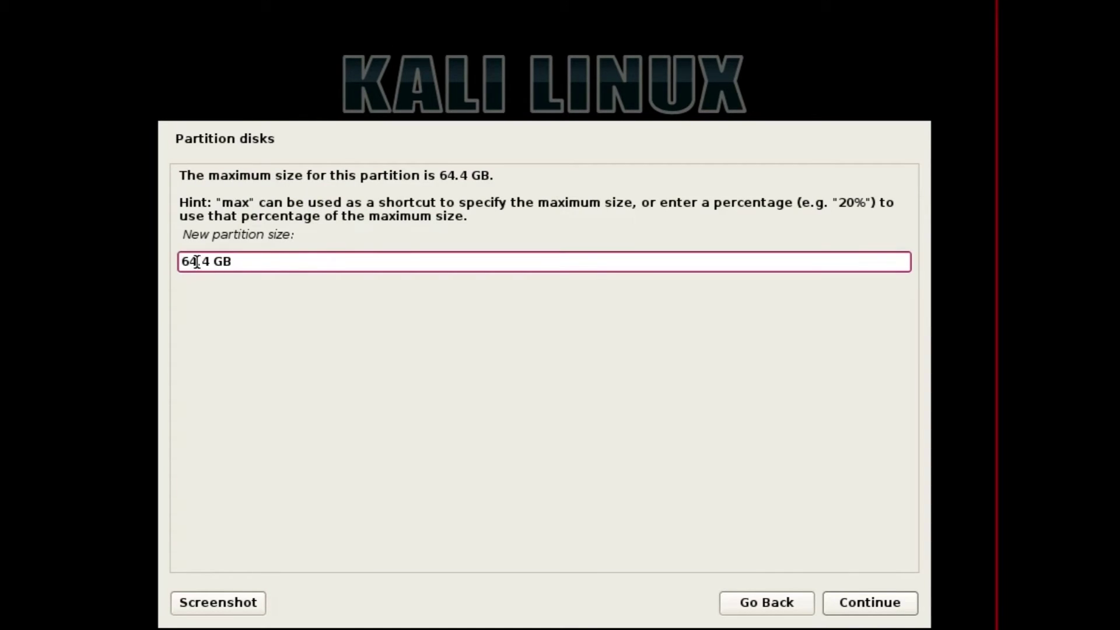
{"action": "left_click_drag", "start_coordinate": [207, 262], "coordinate": [165, 264]}
{"action": "type", "text": "30"}
{"action": "left_click", "coordinate": [872, 602]}
{"action": "left_click", "coordinate": [236, 230]}
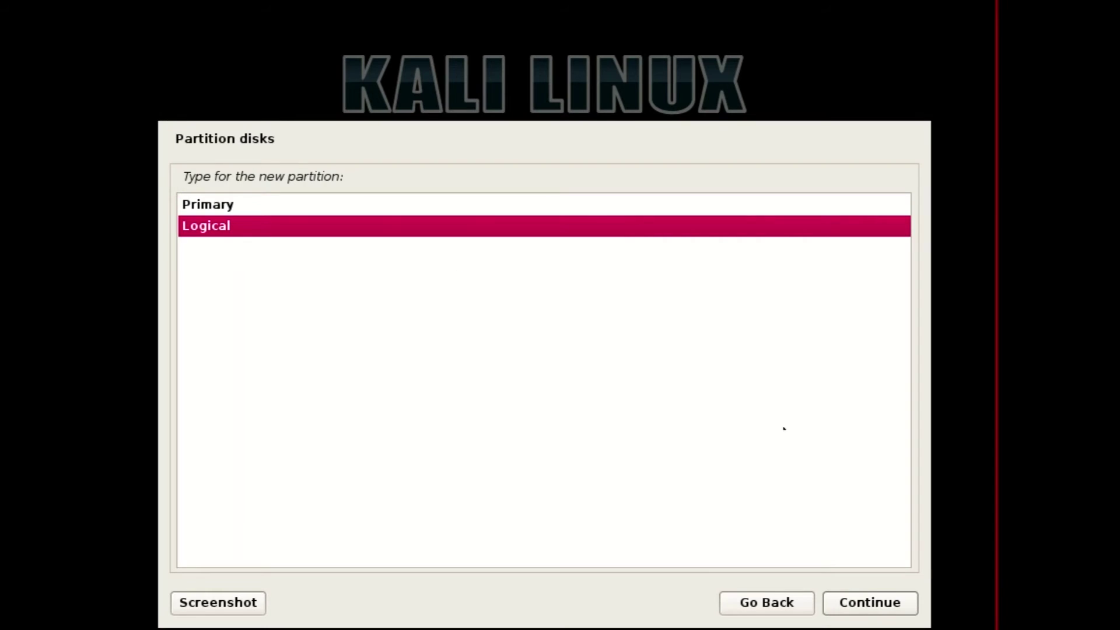
{"action": "left_click", "coordinate": [880, 609]}
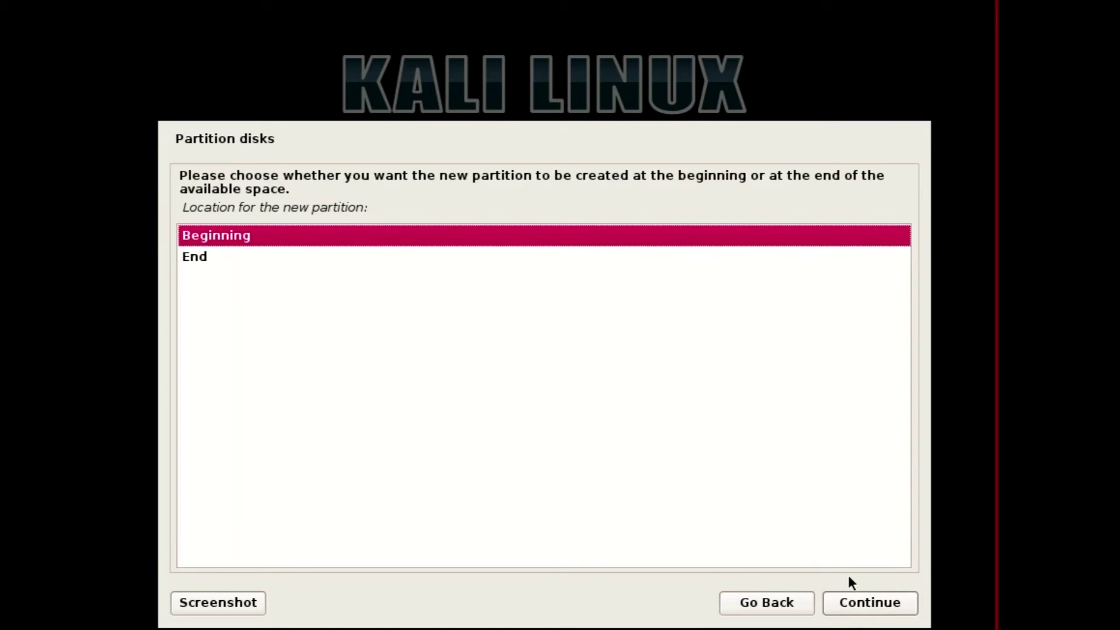
{"action": "left_click", "coordinate": [888, 606]}
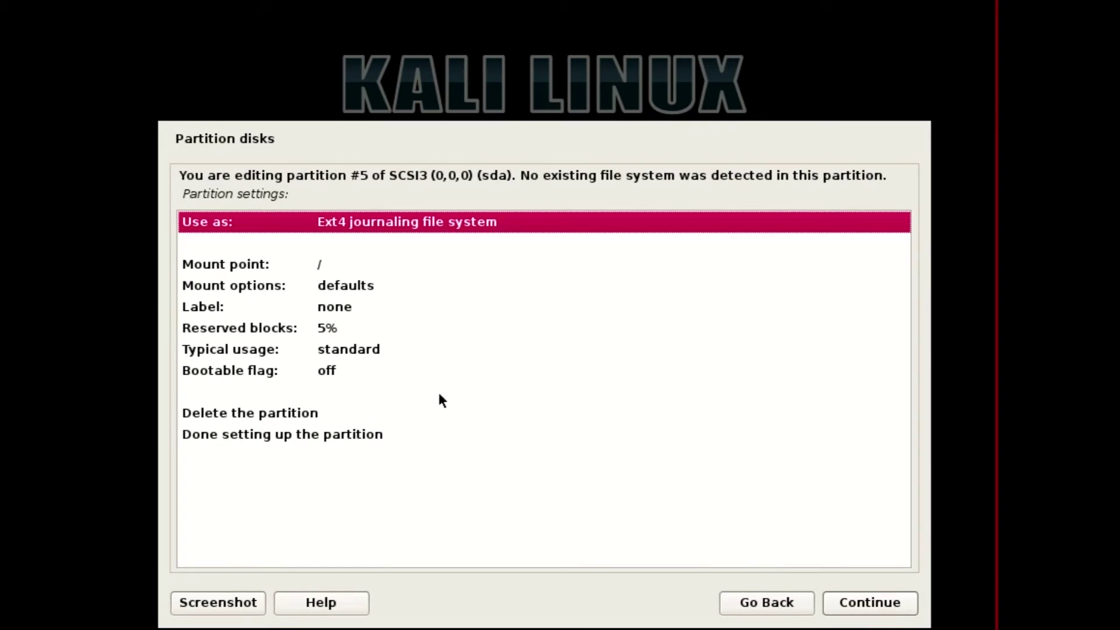
Step: Set the new partition's mount point to /home and finish its setup
{"action": "double_click", "coordinate": [318, 266]}
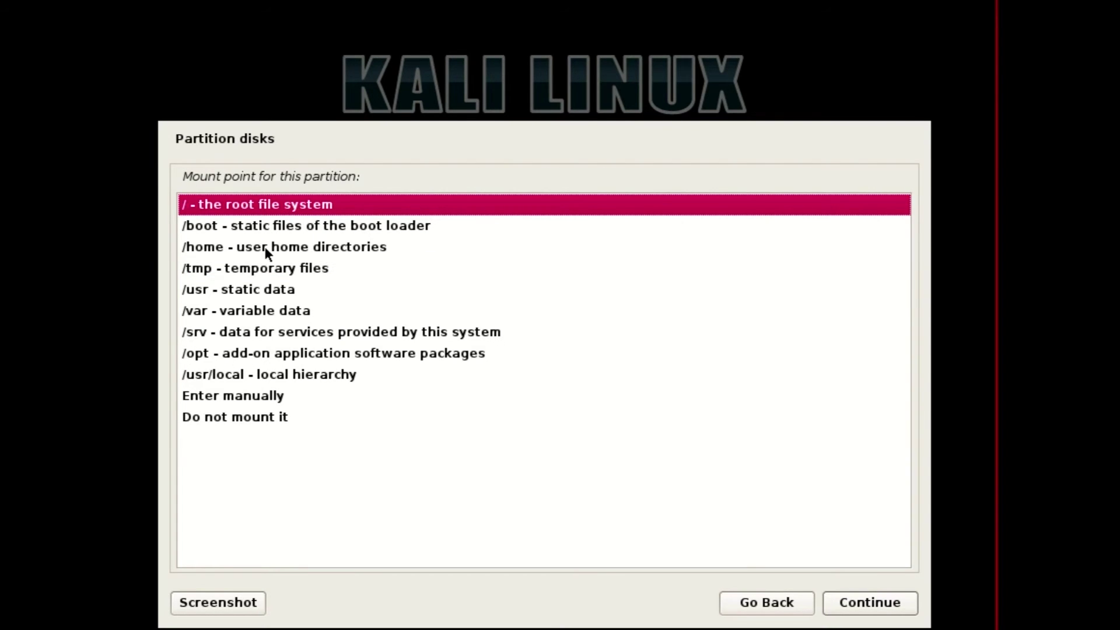
{"action": "double_click", "coordinate": [265, 247]}
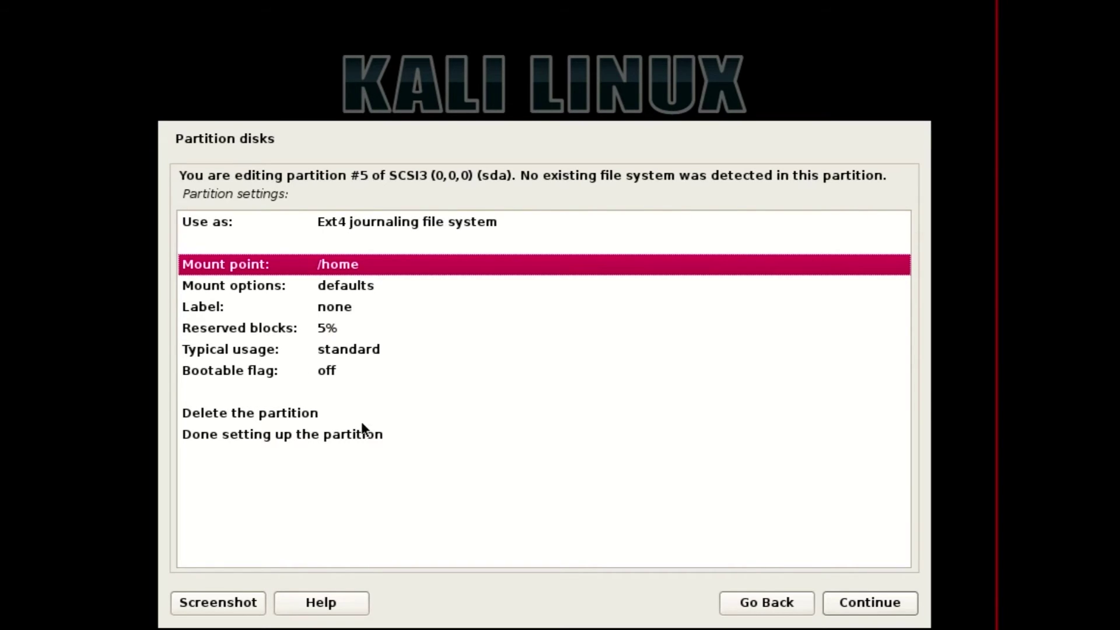
{"action": "left_click", "coordinate": [862, 600]}
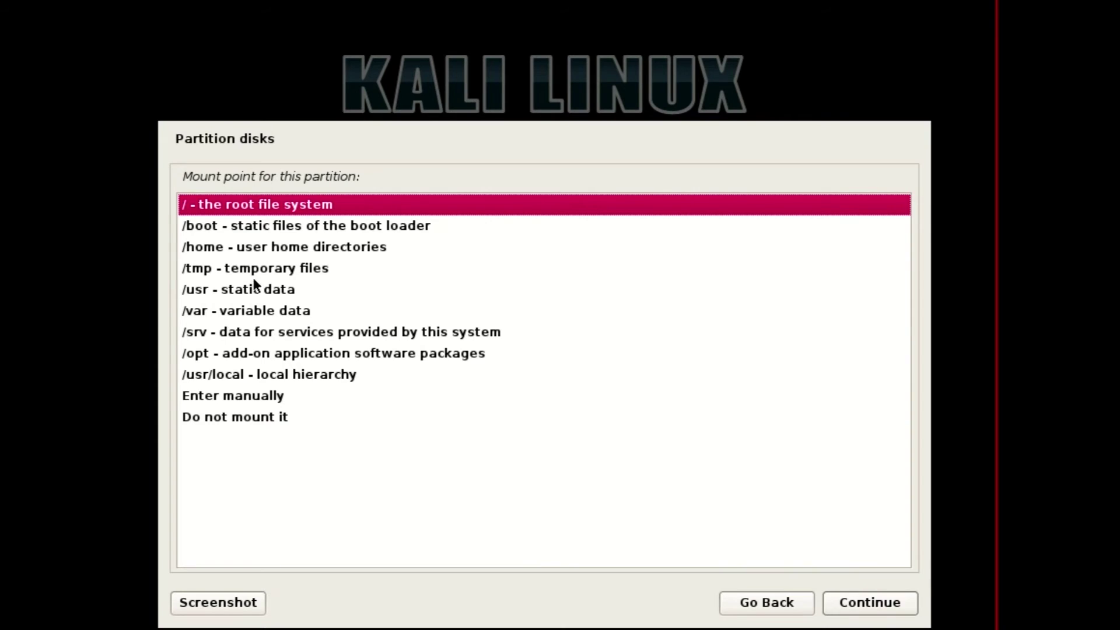
{"action": "left_click", "coordinate": [252, 247]}
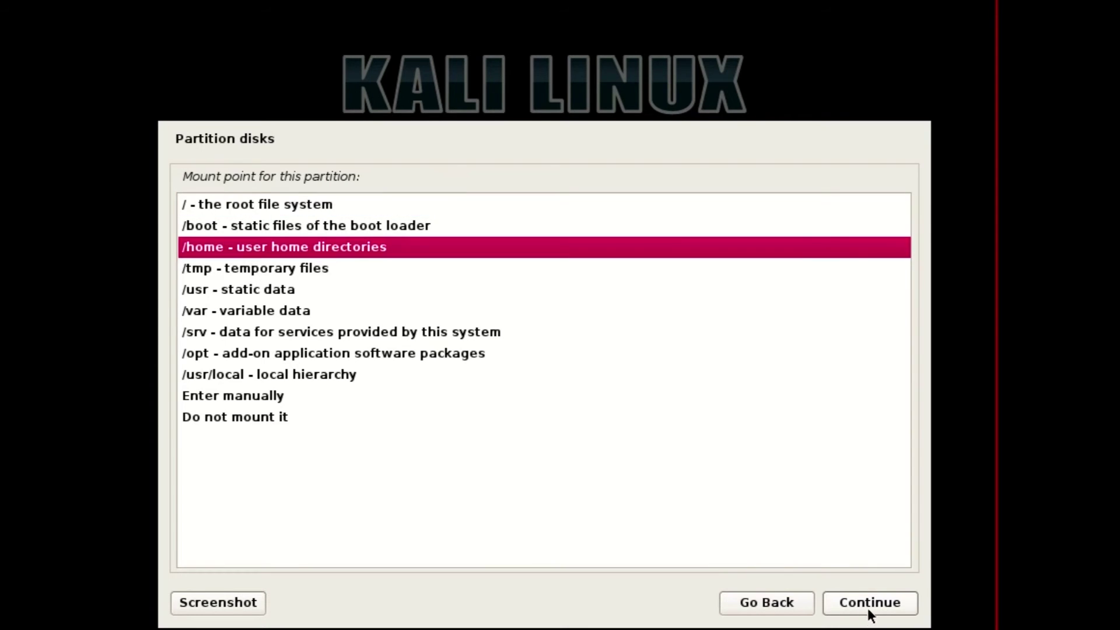
{"action": "left_click", "coordinate": [868, 610]}
{"action": "left_click", "coordinate": [268, 436]}
{"action": "left_click", "coordinate": [848, 605]}
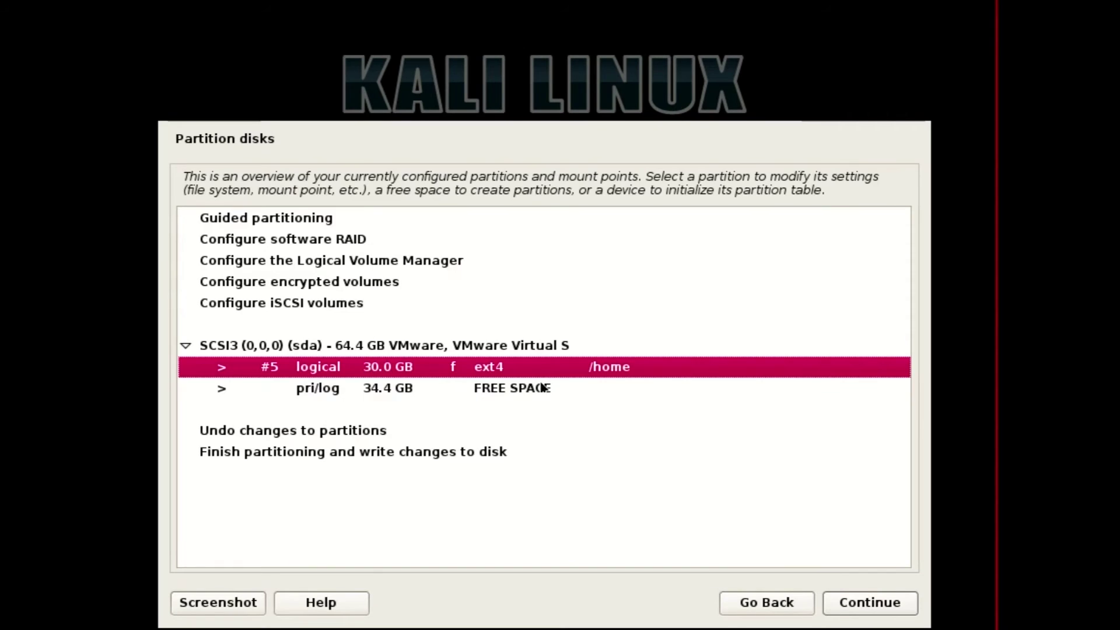
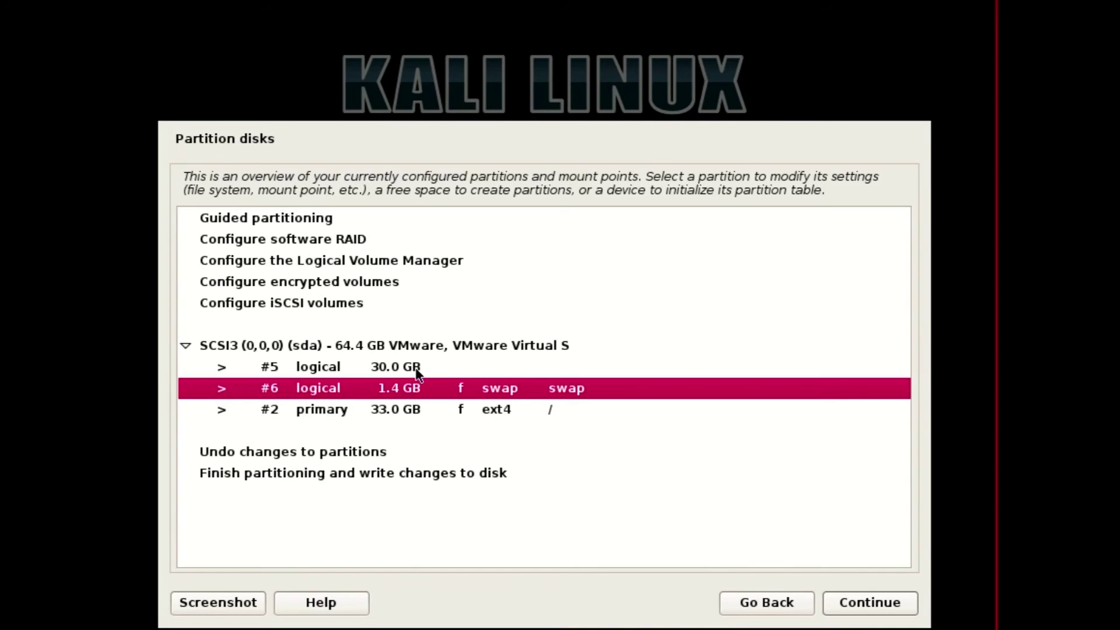
Step: Finish partitioning and confirm writing the partition changes to sda to start installing
{"action": "left_click", "coordinate": [383, 409]}
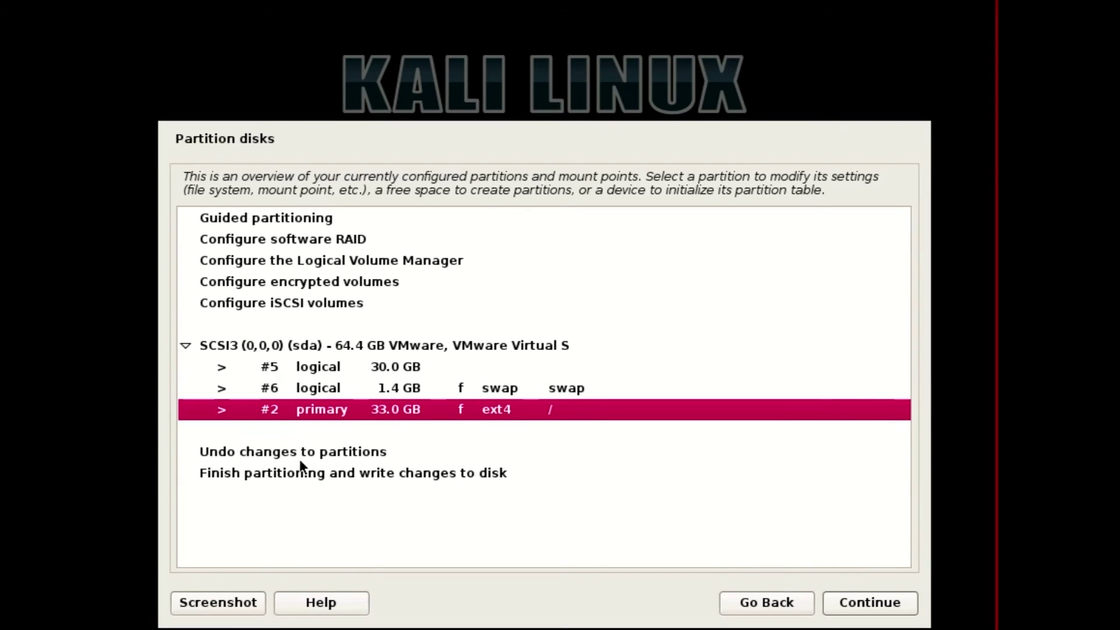
{"action": "left_click", "coordinate": [370, 473]}
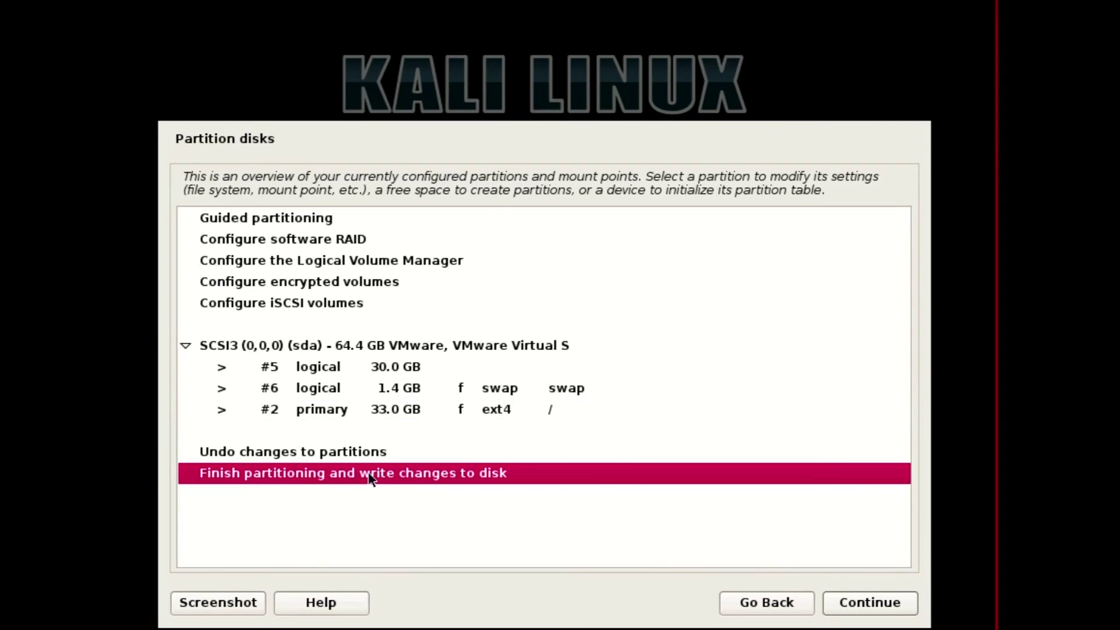
{"action": "left_click", "coordinate": [852, 603]}
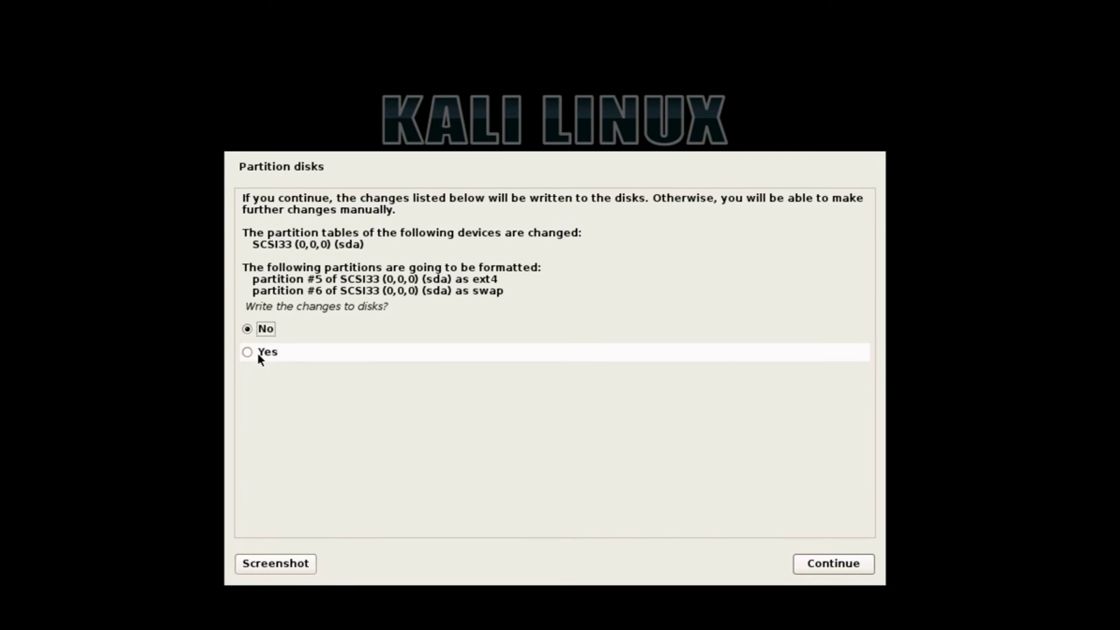
{"action": "left_click", "coordinate": [309, 355]}
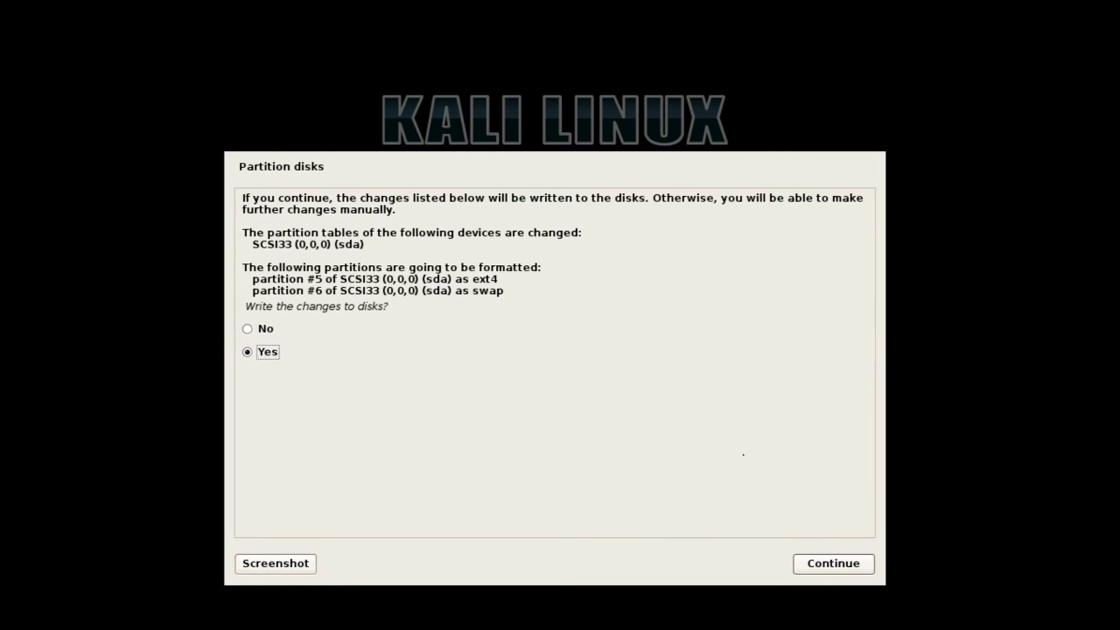
{"action": "left_click", "coordinate": [848, 563]}
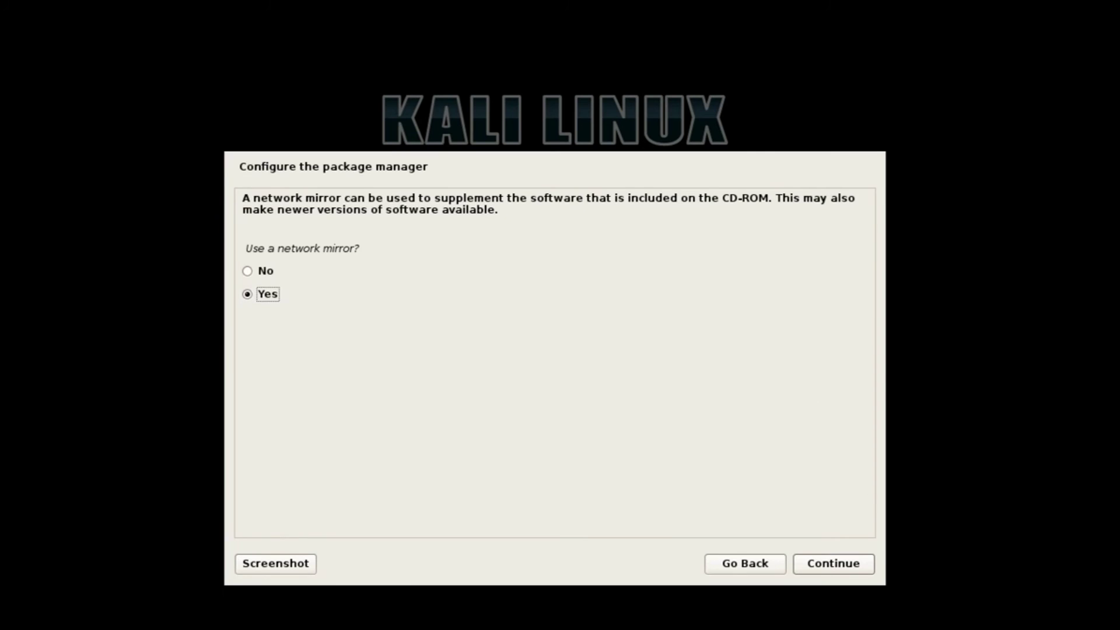
Step: Use a network mirror with no proxy, choosing United States as the mirror country
{"action": "left_click", "coordinate": [851, 569]}
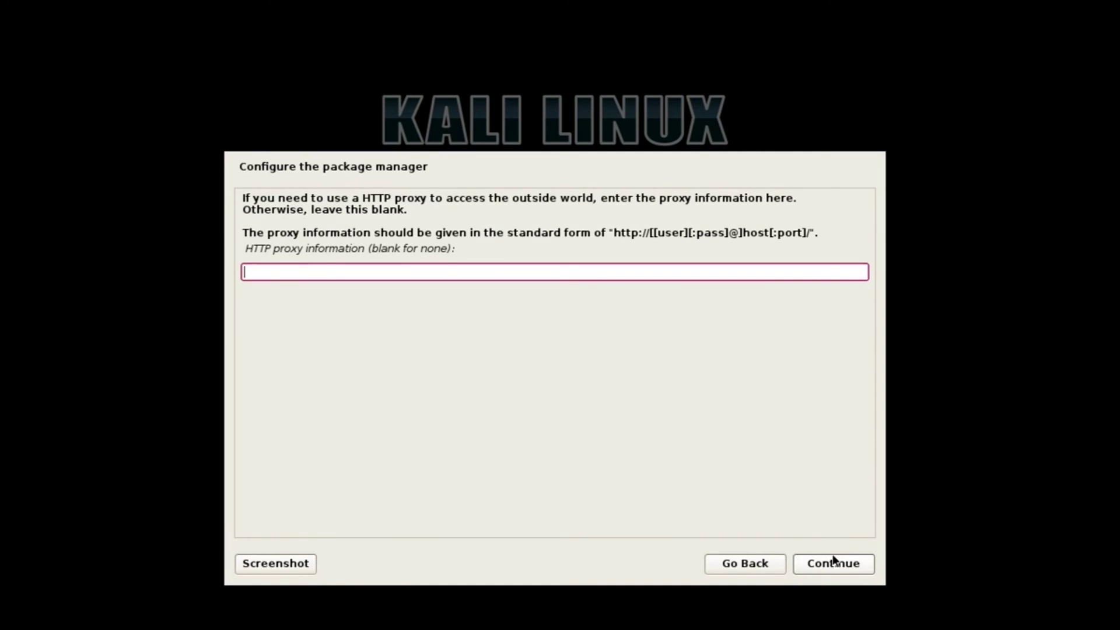
{"action": "left_click", "coordinate": [833, 561]}
{"action": "left_click", "coordinate": [834, 561]}
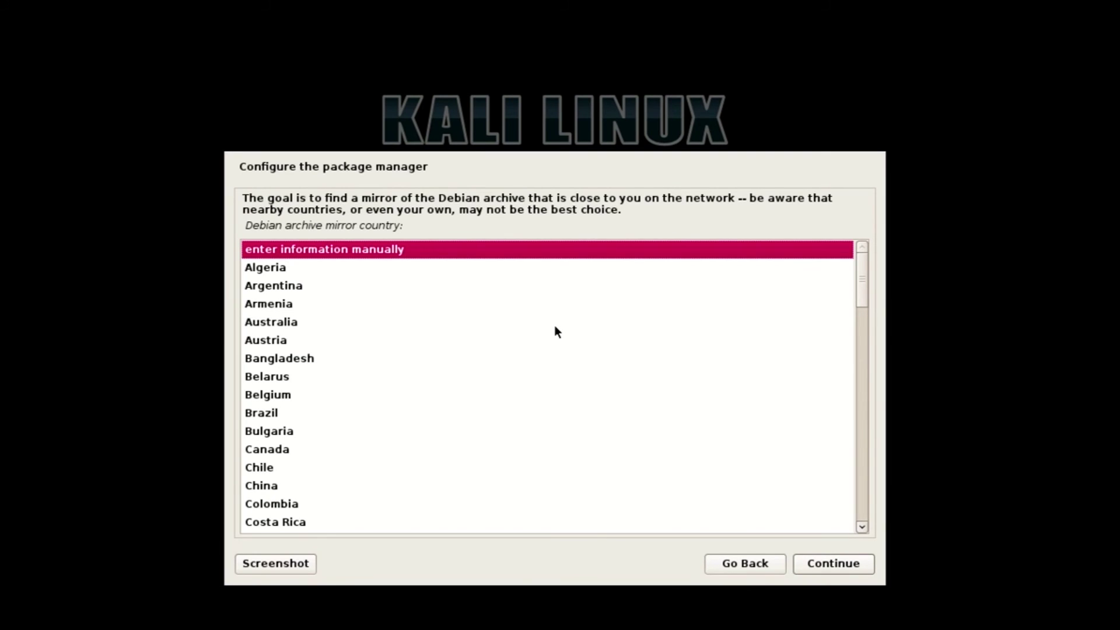
{"action": "scroll", "coordinate": [555, 327], "scroll_direction": "down", "scroll_amount": 8}
{"action": "scroll", "coordinate": [554, 367], "scroll_direction": "down", "scroll_amount": 12}
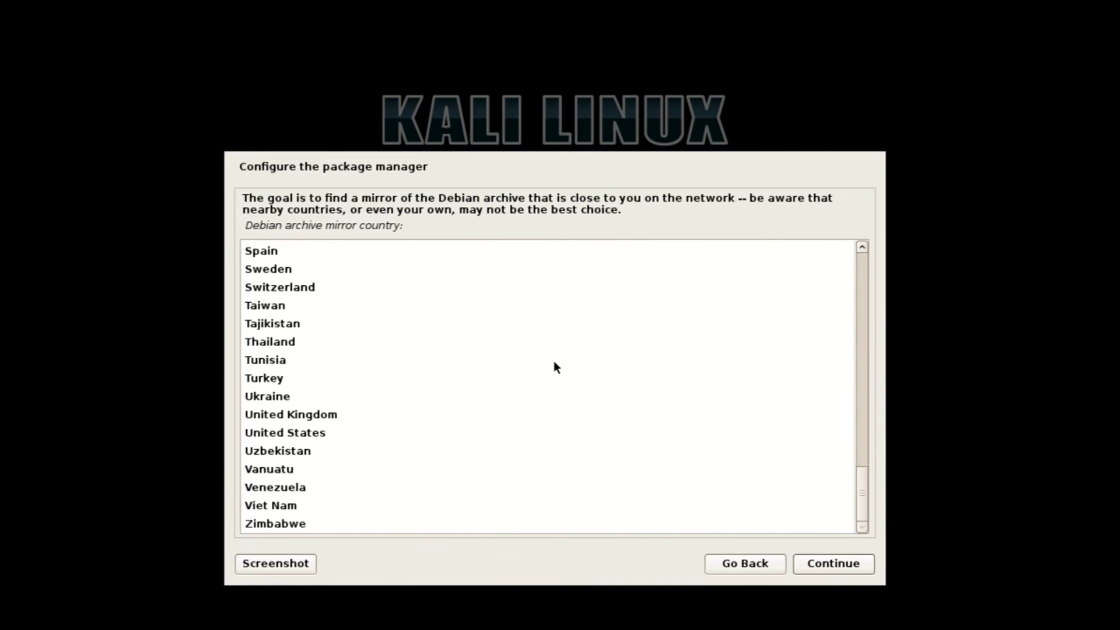
{"action": "left_click", "coordinate": [360, 435]}
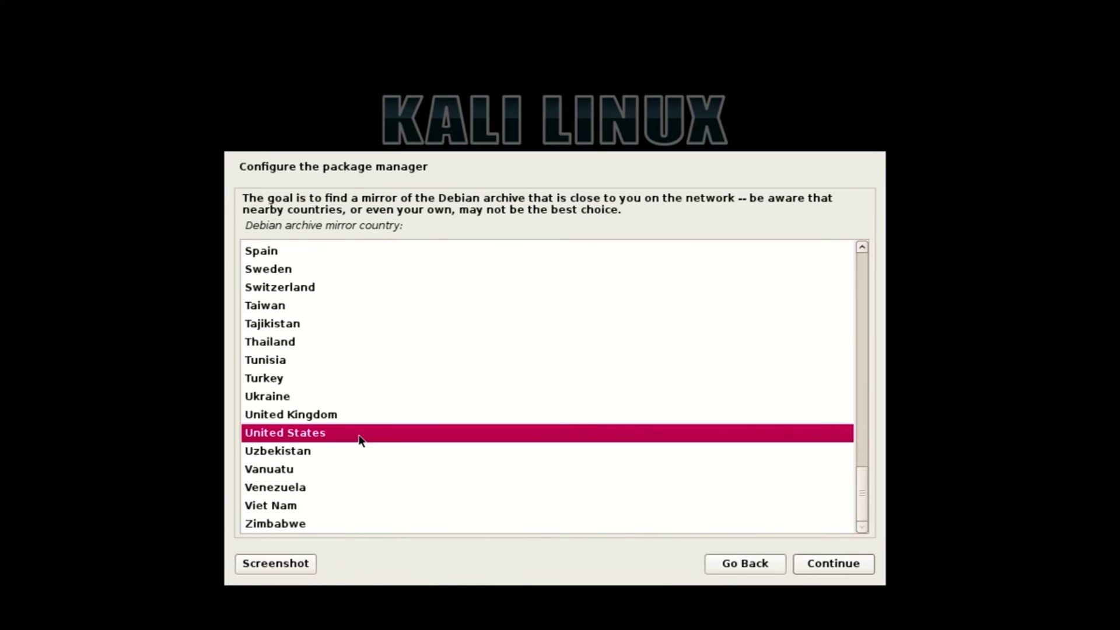
{"action": "left_click", "coordinate": [823, 571]}
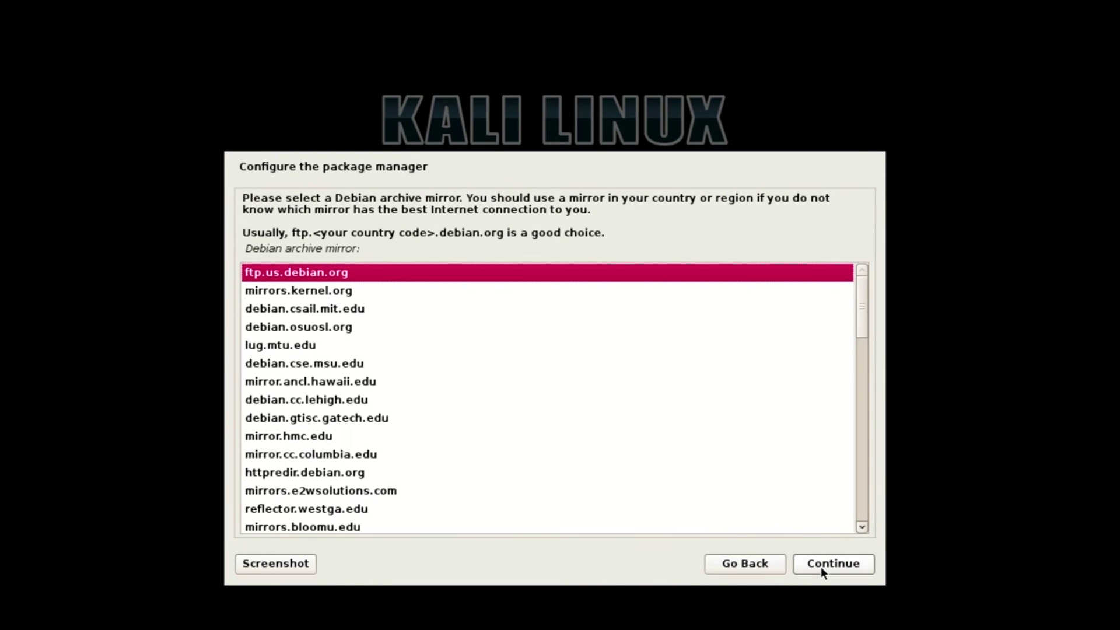
Step: Try the ftp.us.debian.org mirror, then after it fails continue without a network mirror
{"action": "left_click", "coordinate": [821, 566]}
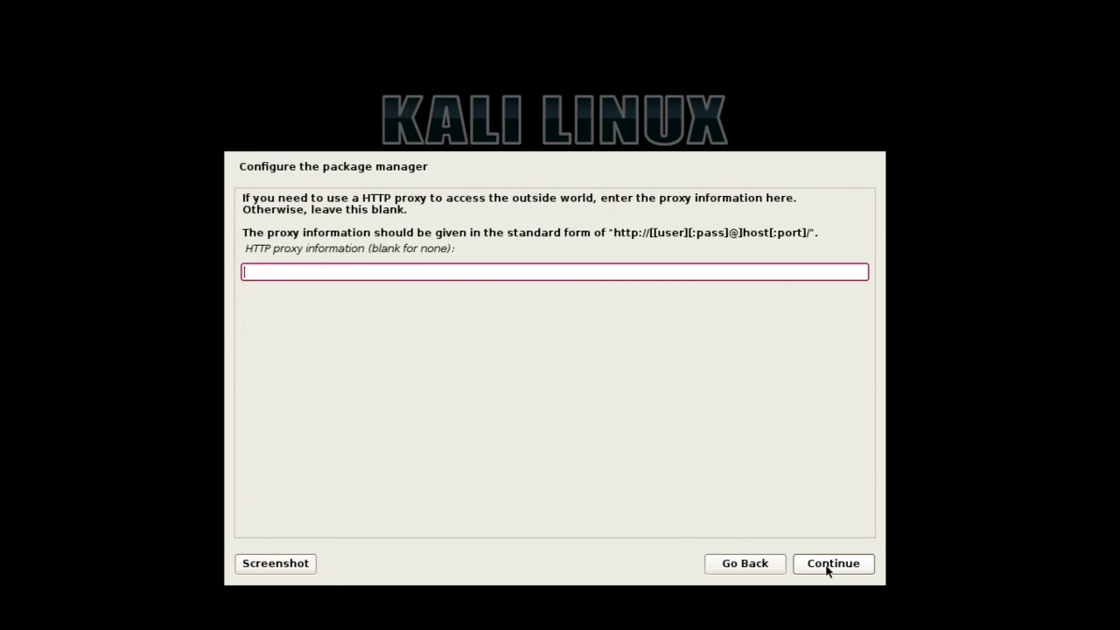
{"action": "left_click", "coordinate": [857, 564]}
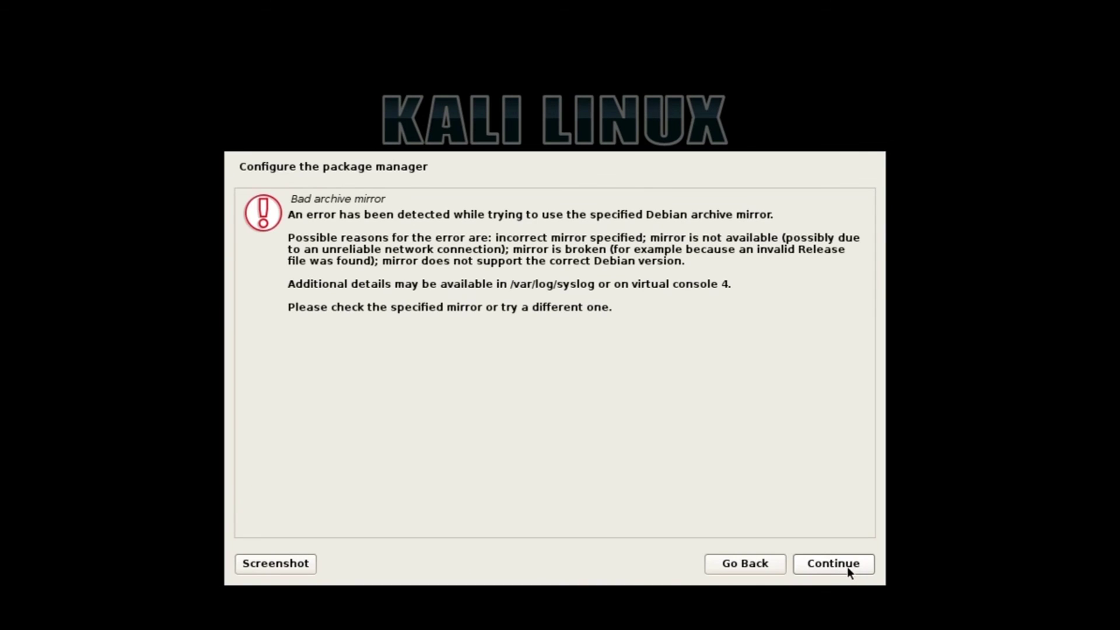
{"action": "left_click", "coordinate": [753, 564]}
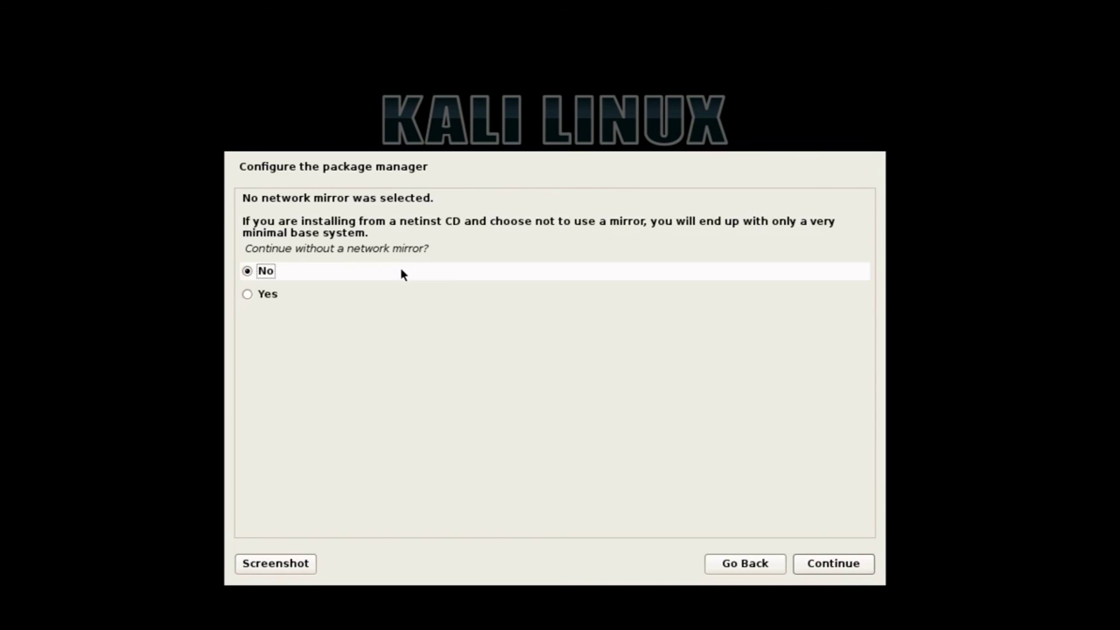
{"action": "left_click", "coordinate": [363, 299]}
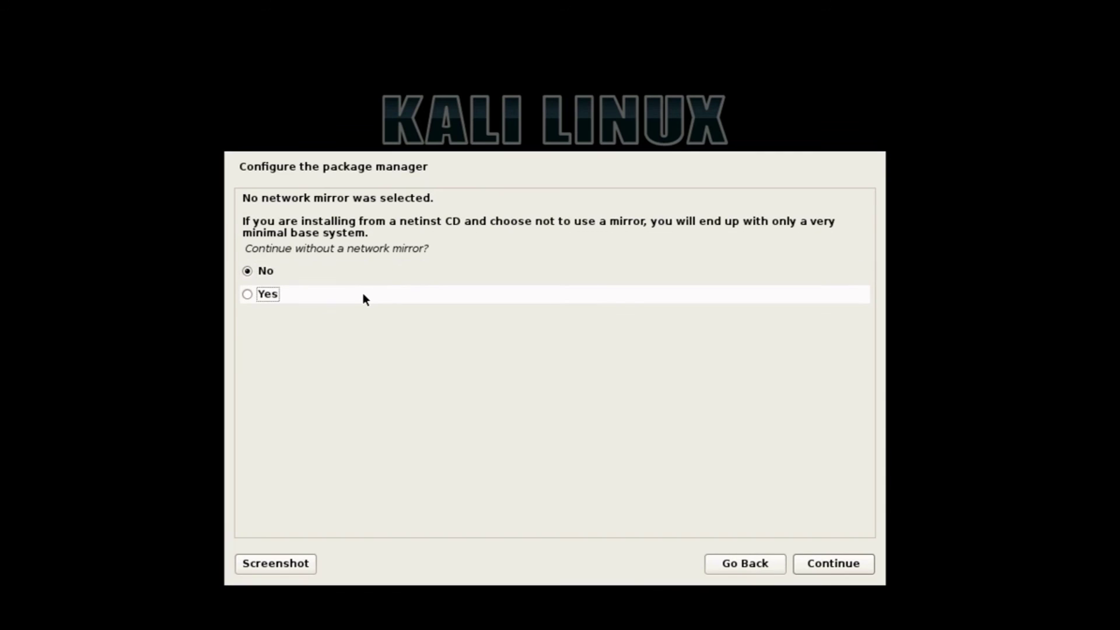
{"action": "left_click", "coordinate": [828, 565]}
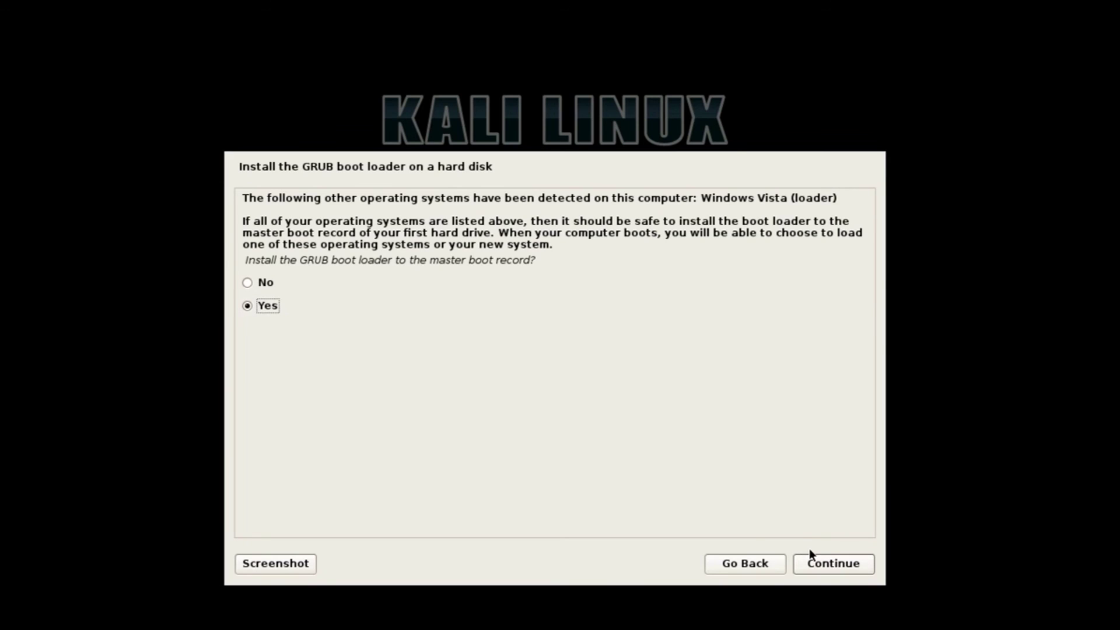
Step: Install GRUB to the master boot record on /dev/sda and acknowledge installation complete
{"action": "left_click", "coordinate": [840, 566]}
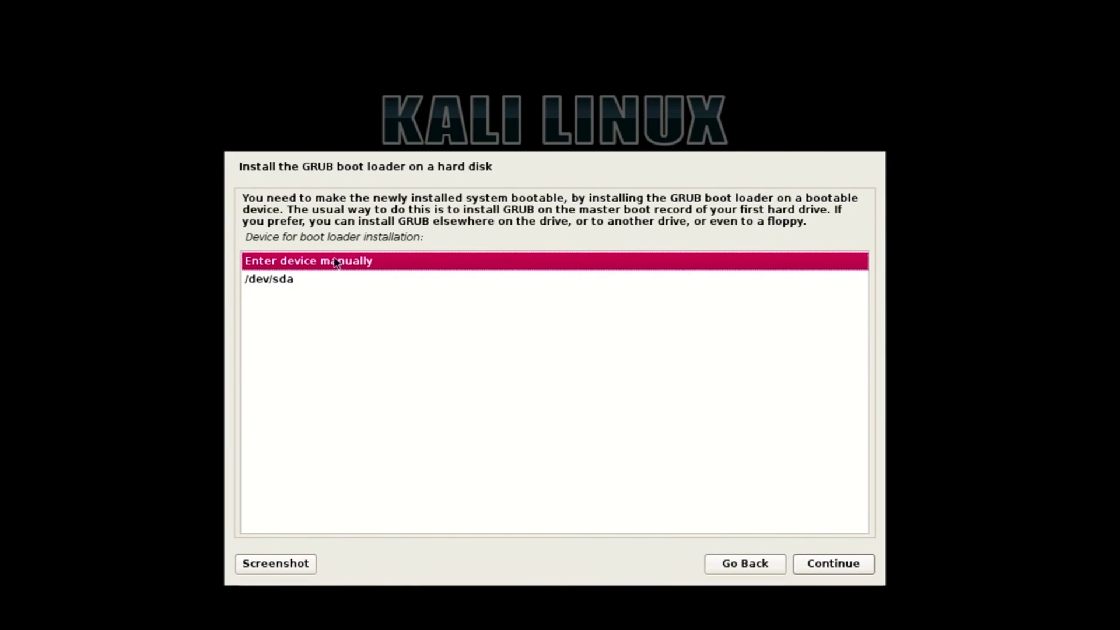
{"action": "left_click", "coordinate": [374, 281]}
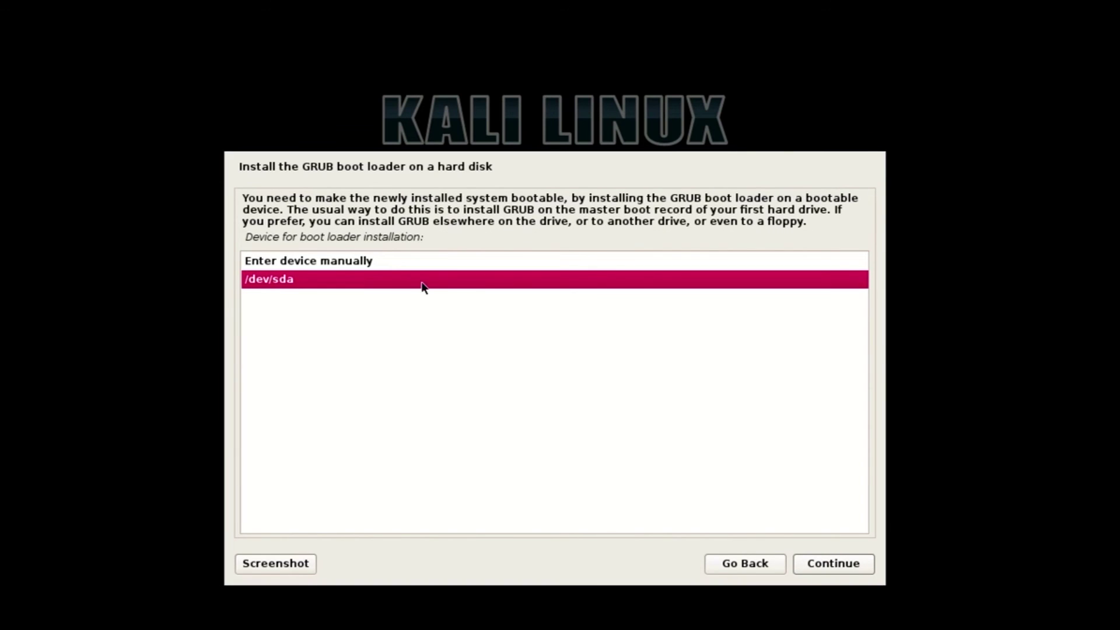
{"action": "left_click", "coordinate": [819, 568]}
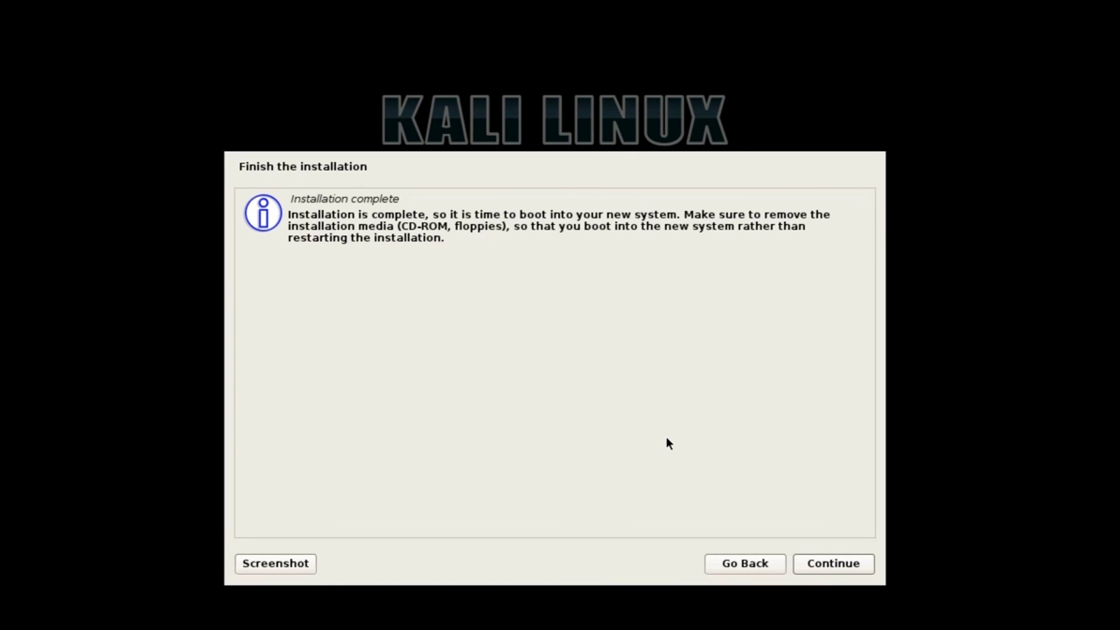
{"action": "key", "text": "Return"}
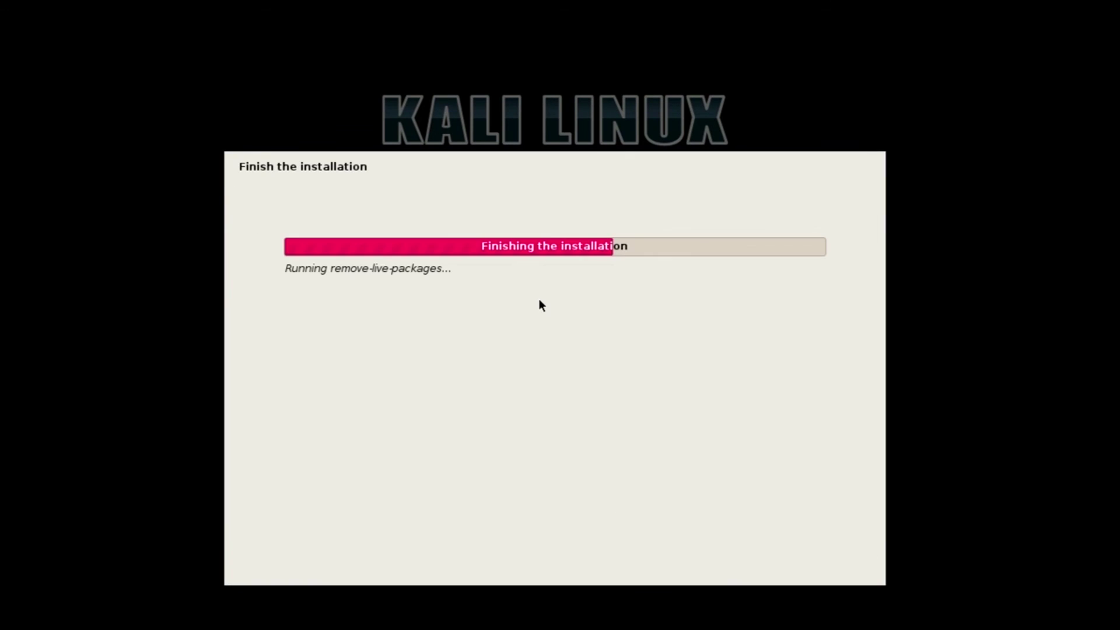